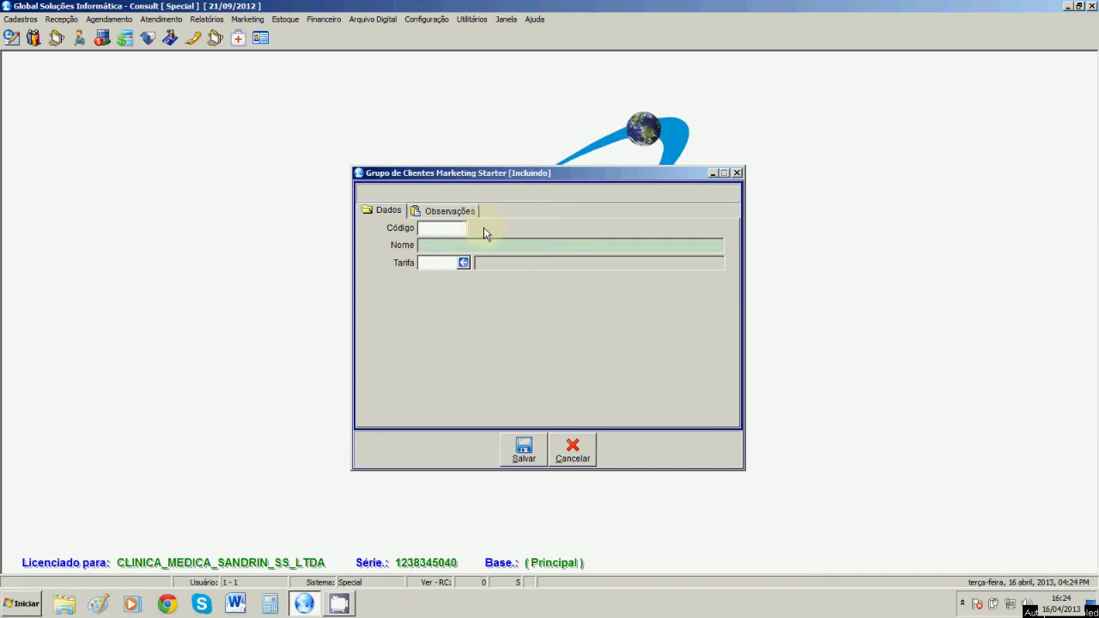
# - Discard the new client group entry, close its form, and open the first patient in the patient register for editing
pyautogui.click(573, 449)
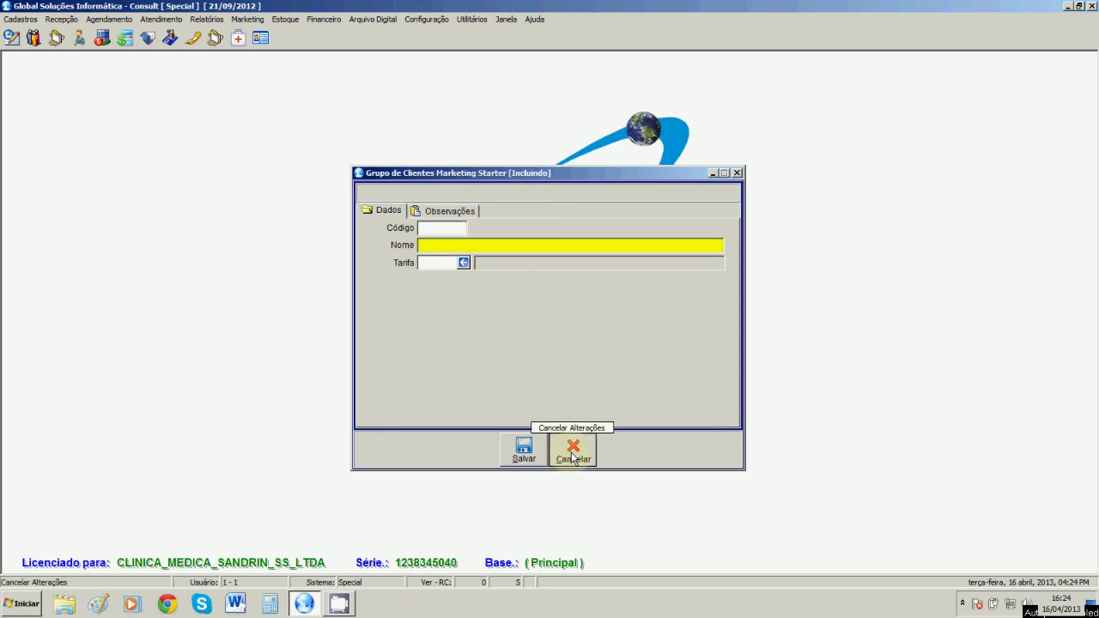
pyautogui.click(640, 449)
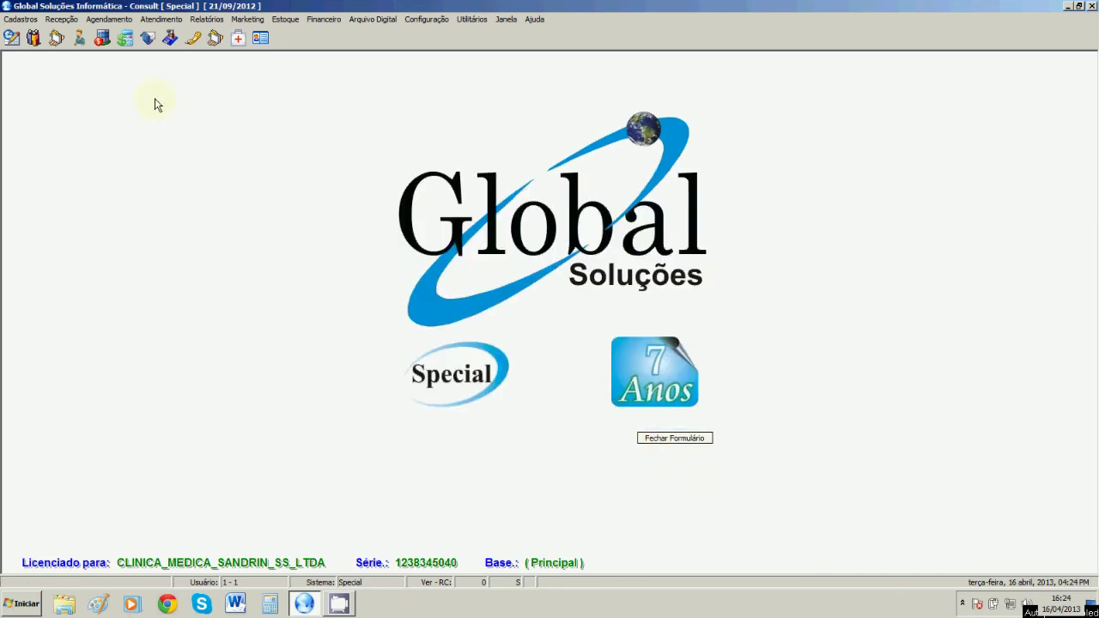
pyautogui.click(34, 39)
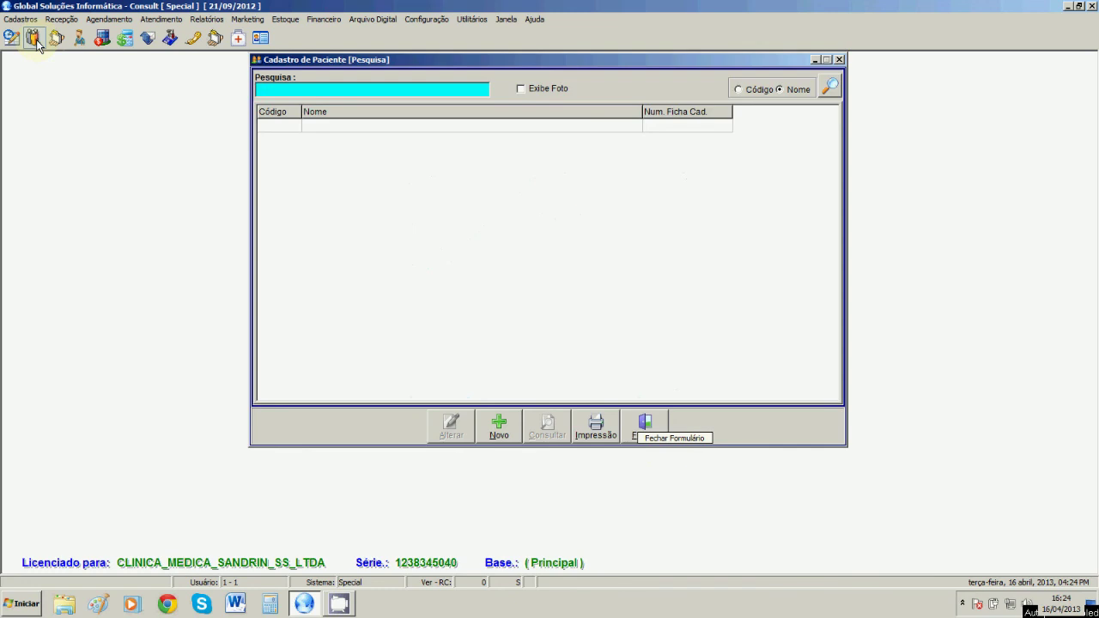
pyautogui.click(834, 90)
pyautogui.click(466, 432)
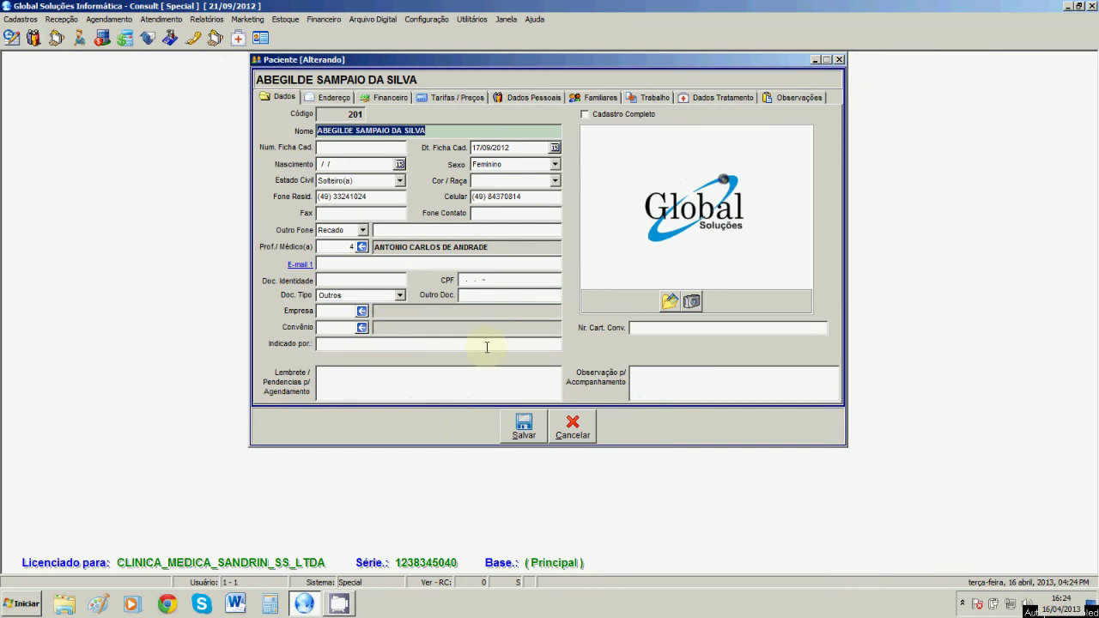
# - Assign the marketing client group CLASSE A in the patient's address data, save the record and close the patient register
pyautogui.click(333, 97)
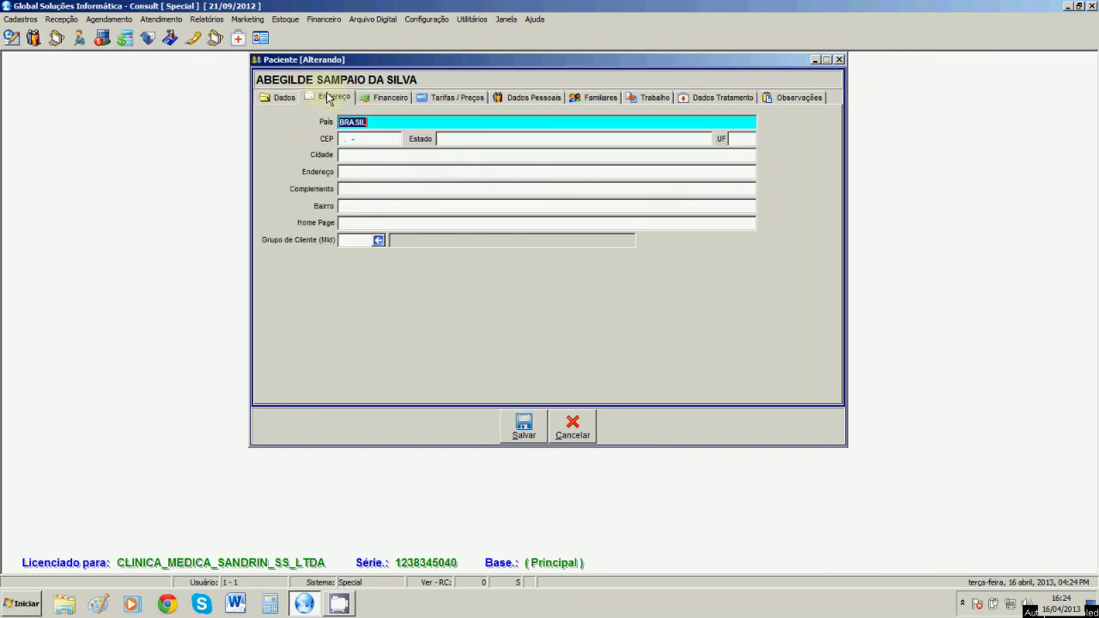
pyautogui.click(379, 243)
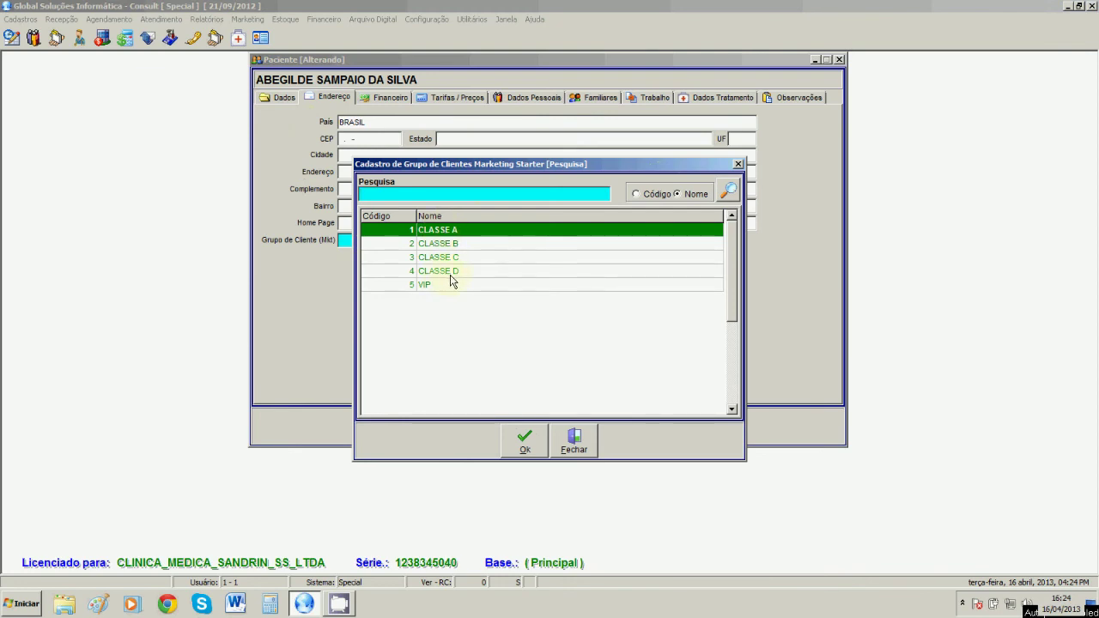
pyautogui.click(457, 233)
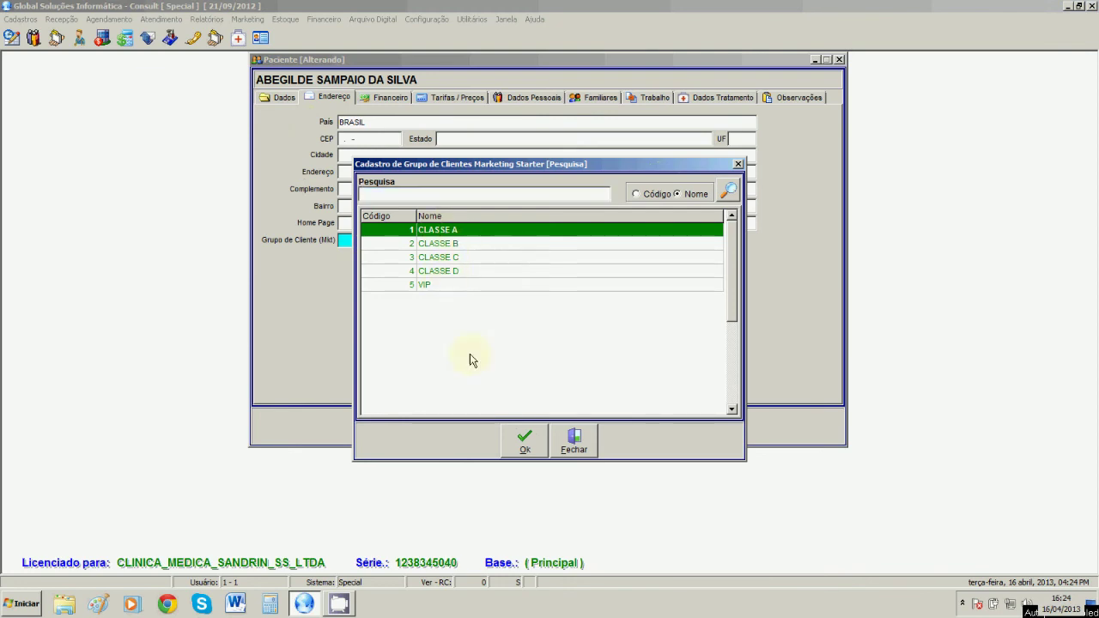
pyautogui.click(526, 443)
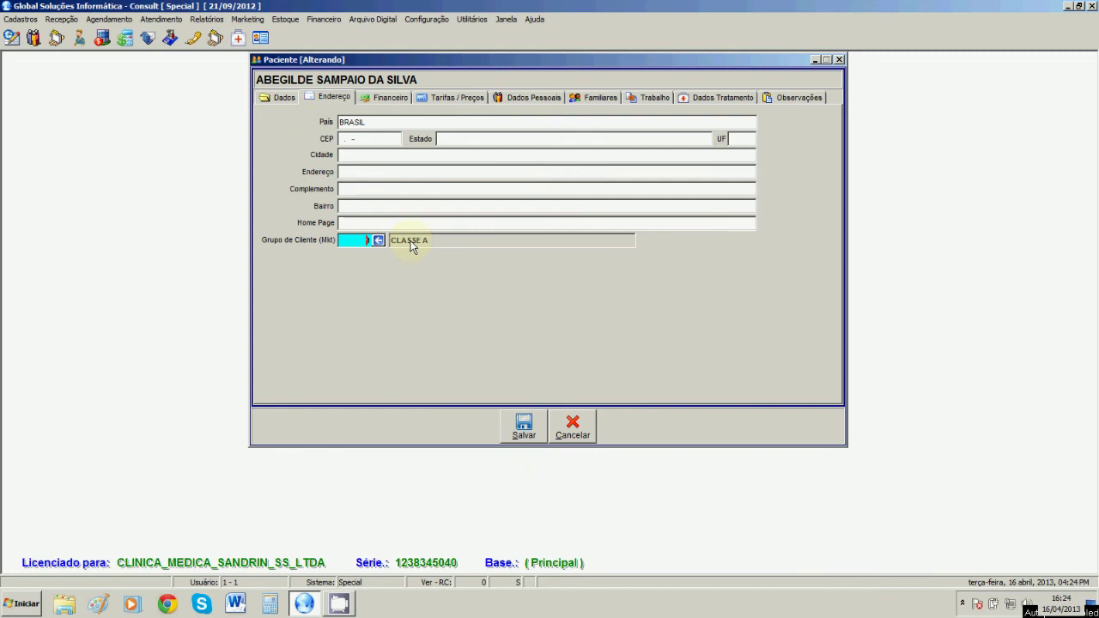
pyautogui.click(528, 432)
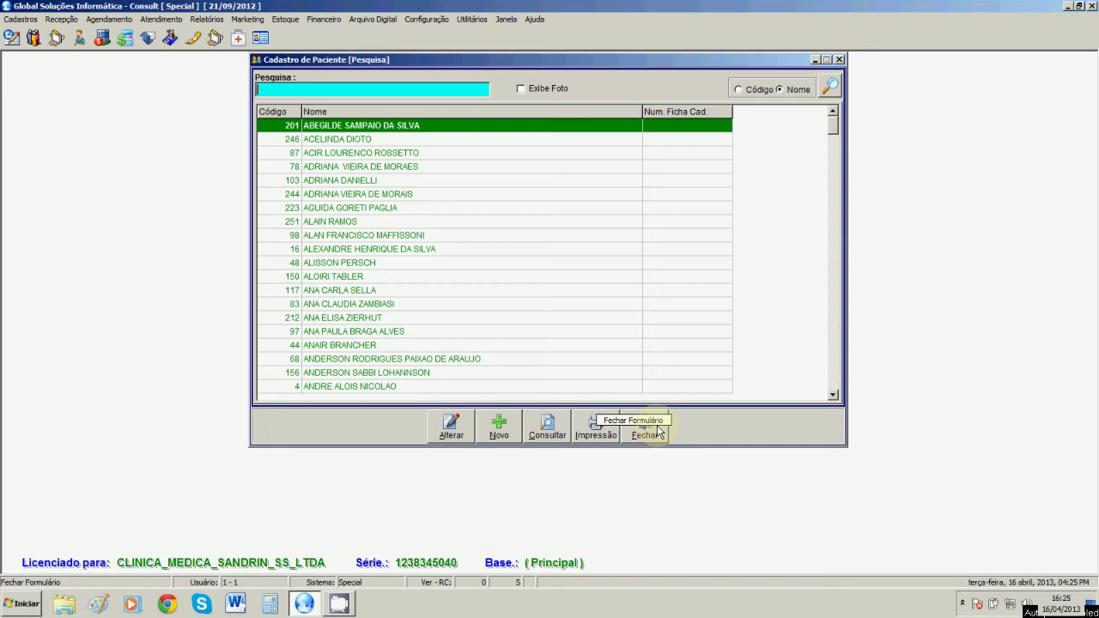
pyautogui.click(659, 432)
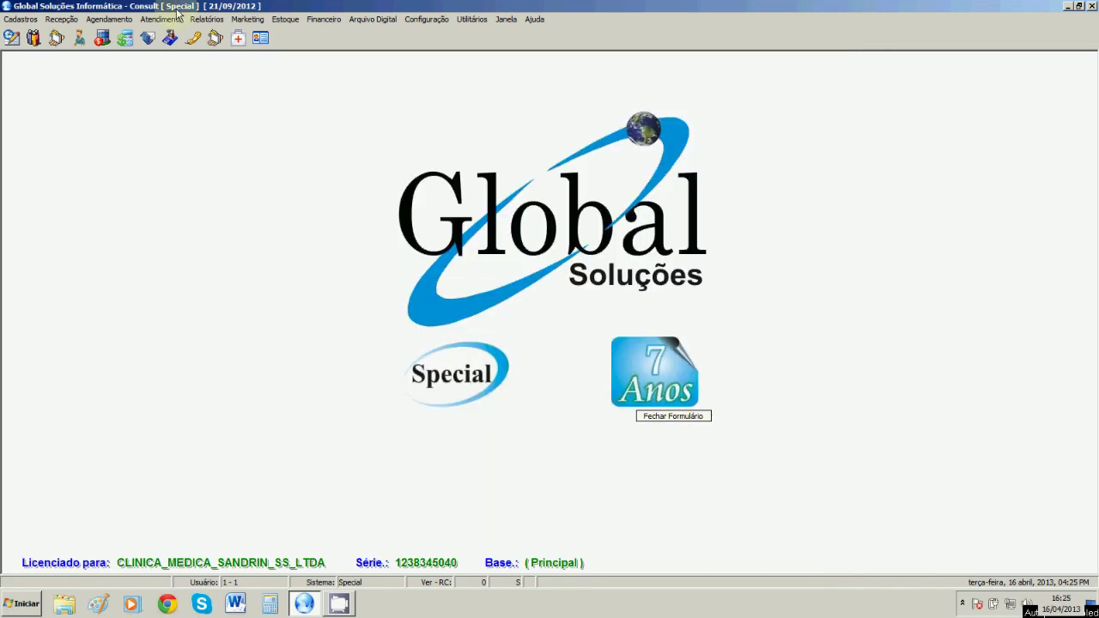
# - Open the marketing actions management (Gerenciar Ações de Marketing)
pyautogui.click(213, 20)
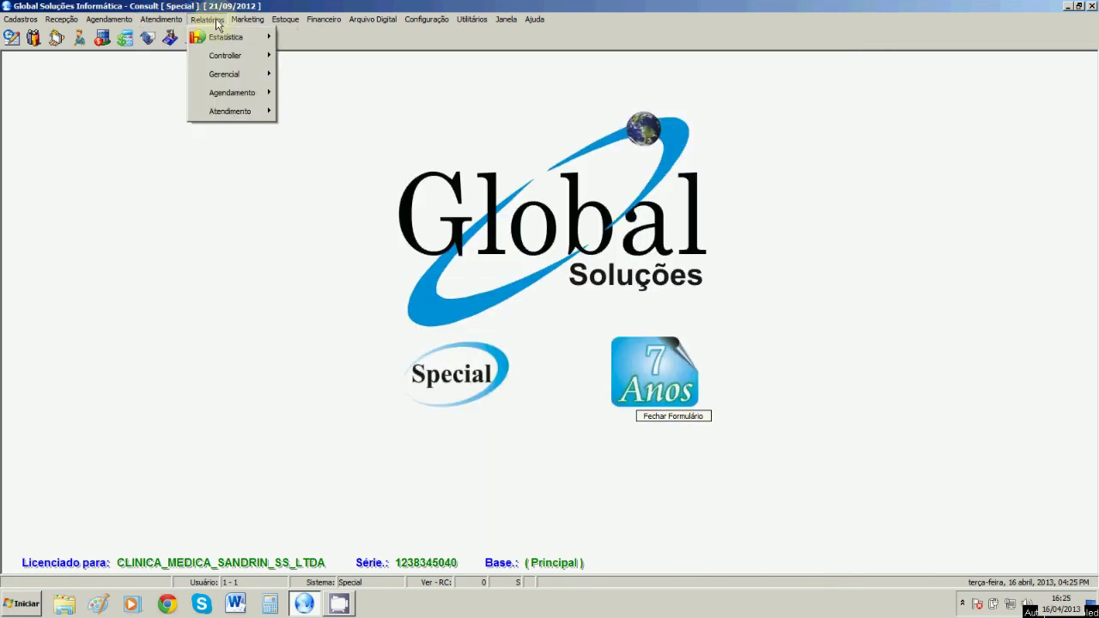
pyautogui.moveTo(247, 19)
pyautogui.click(275, 39)
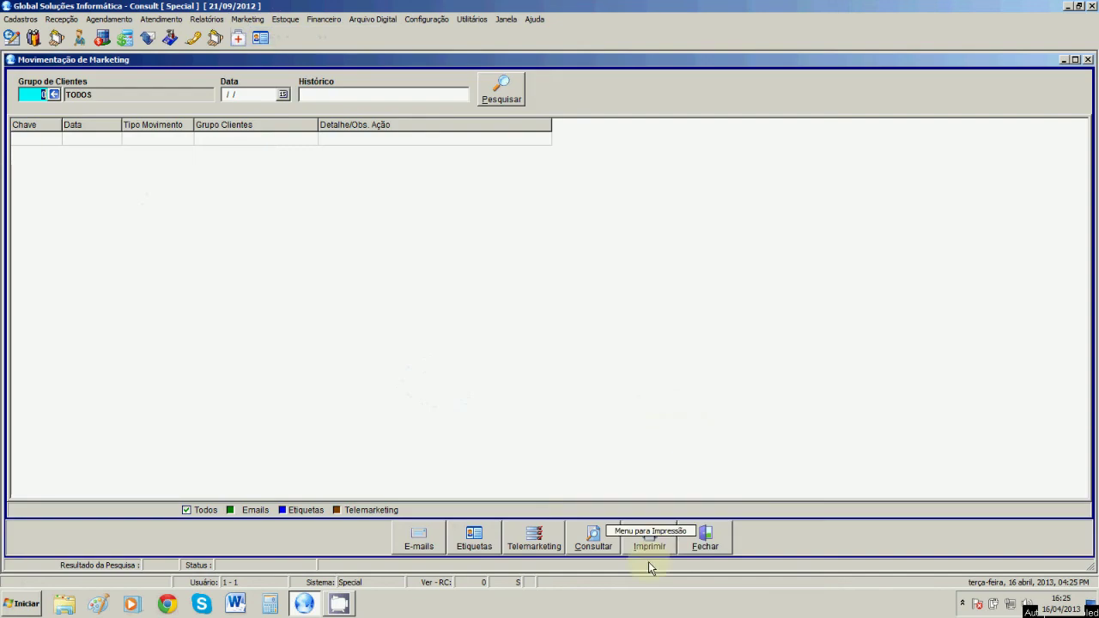
pyautogui.click(426, 548)
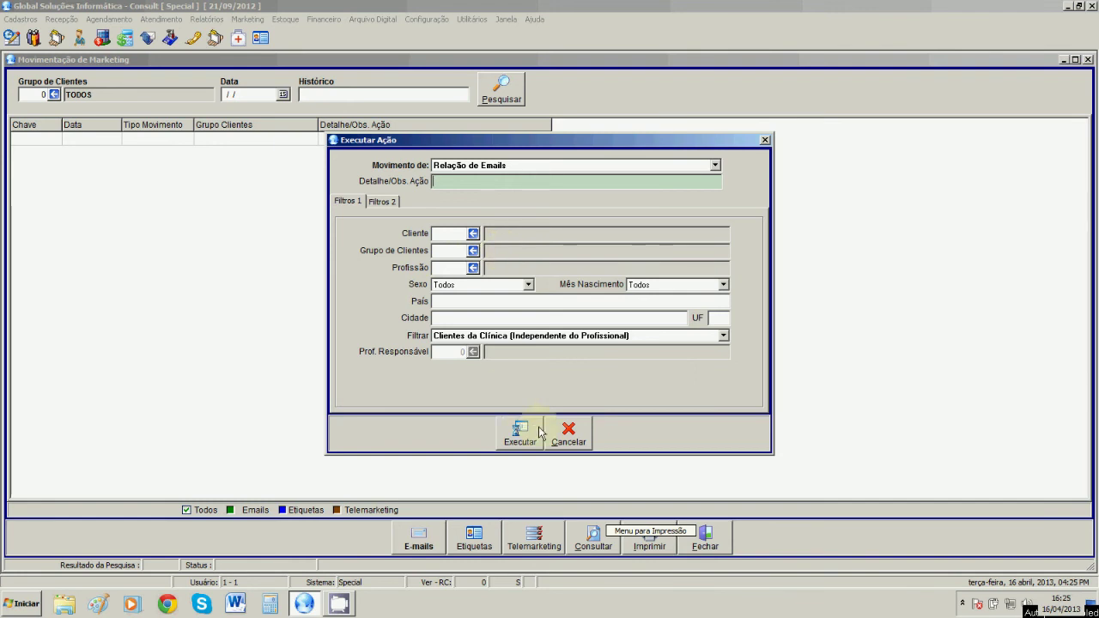
pyautogui.click(585, 446)
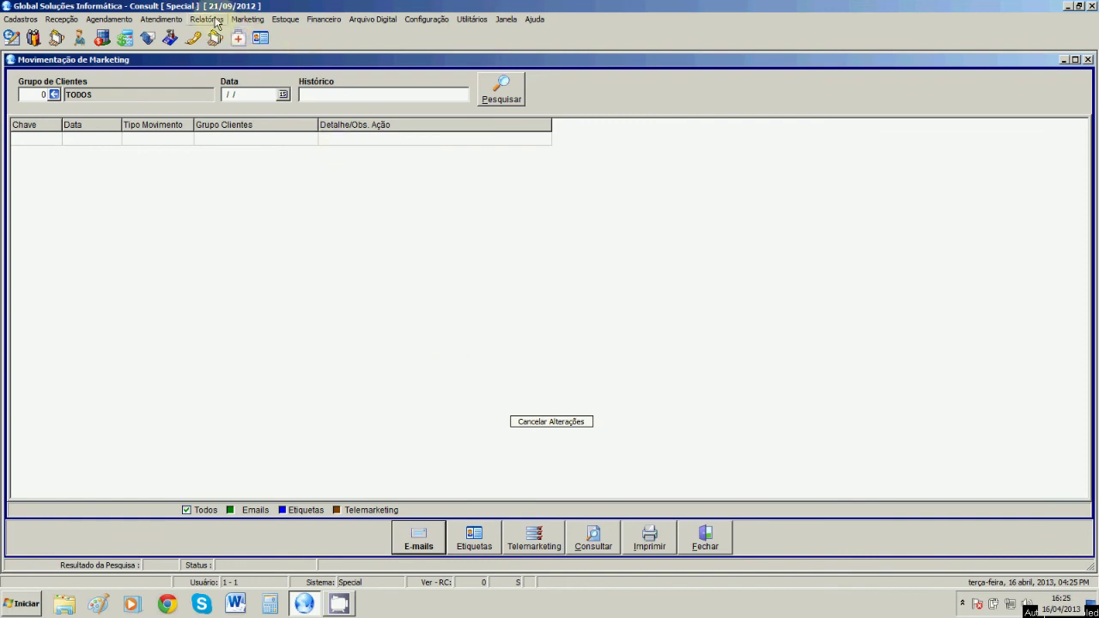
pyautogui.click(213, 20)
pyautogui.moveTo(248, 19)
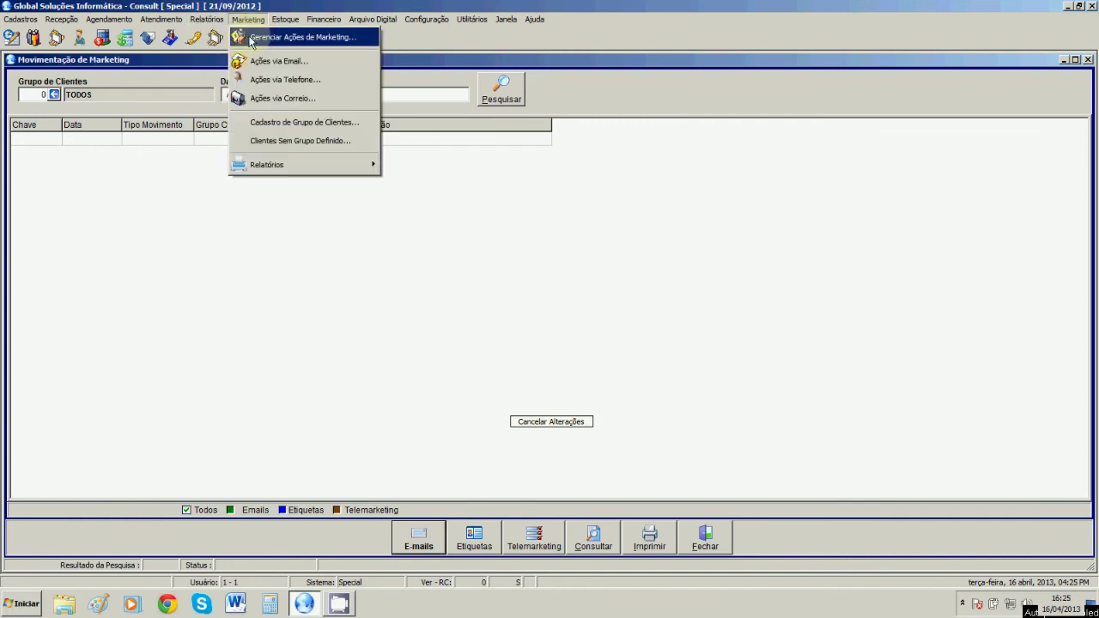
pyautogui.click(343, 40)
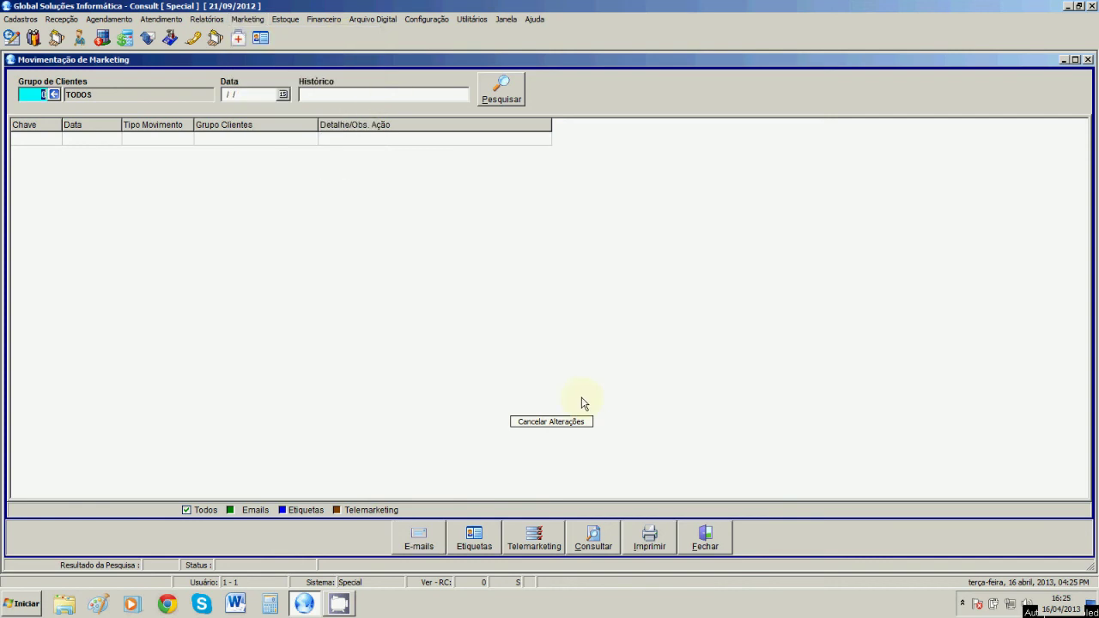
# - List the marketing actions for all client groups and try the Emails and Etiquetas type filters before restoring Todos
pyautogui.click(498, 90)
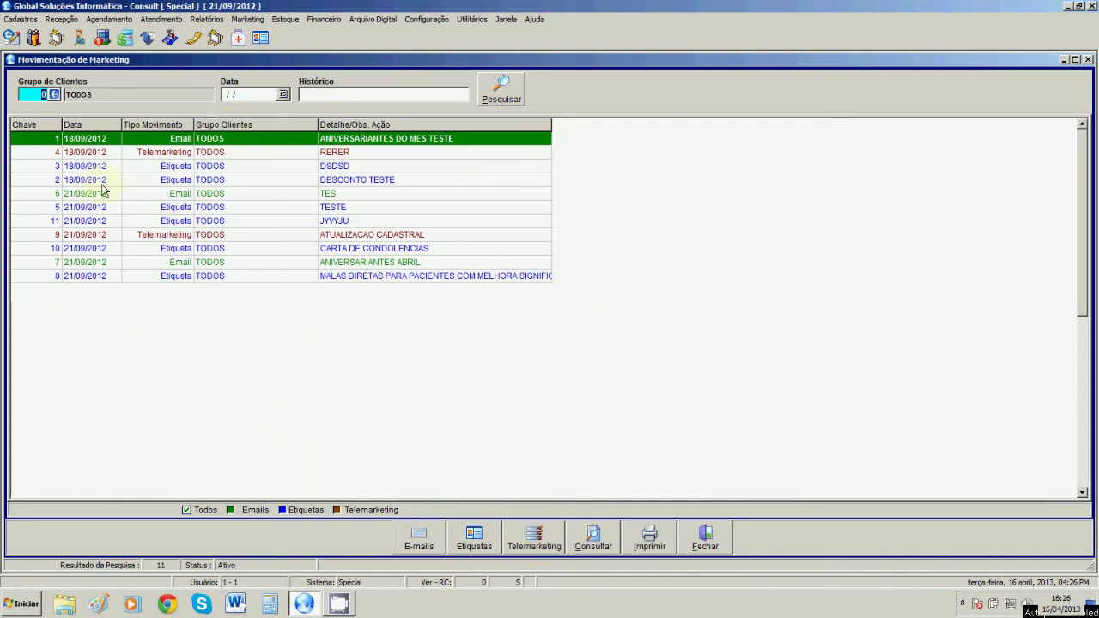
pyautogui.click(230, 513)
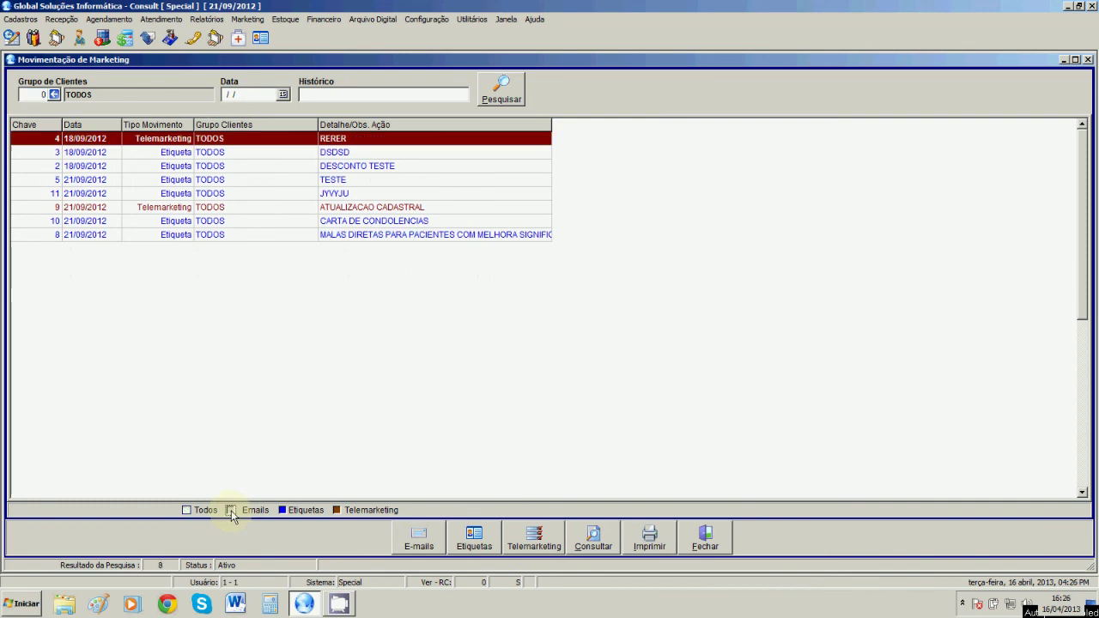
pyautogui.click(284, 511)
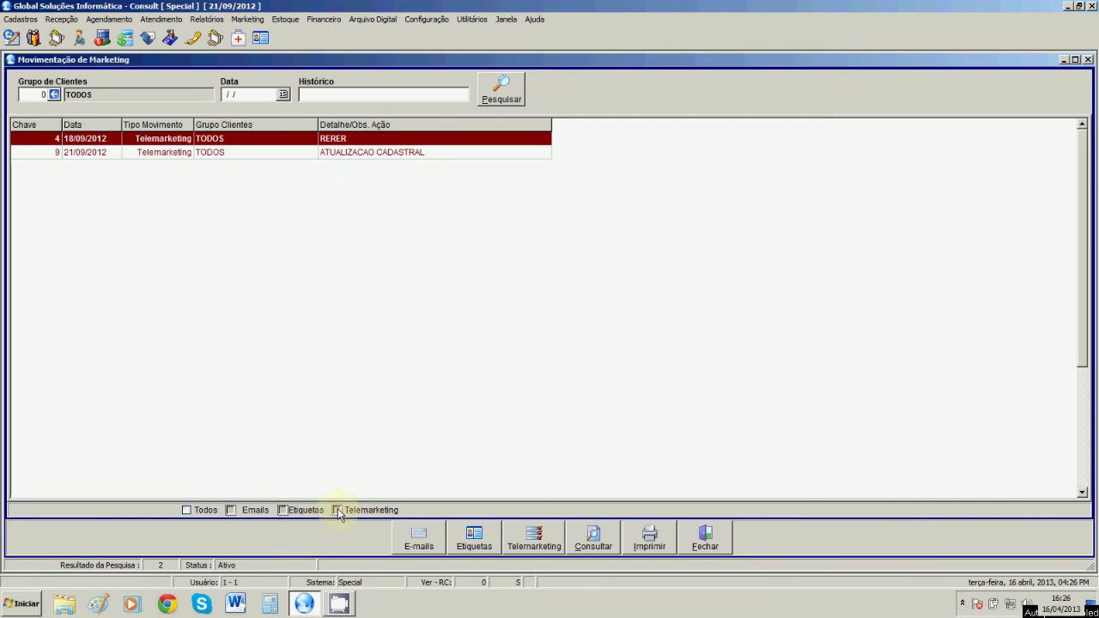
pyautogui.click(252, 513)
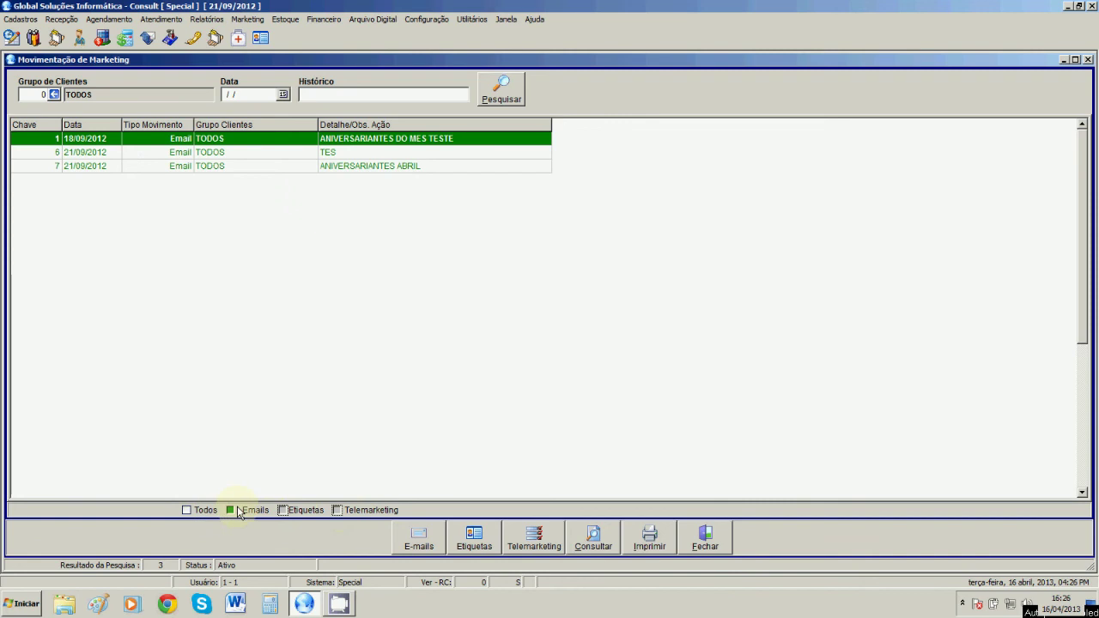
pyautogui.click(283, 510)
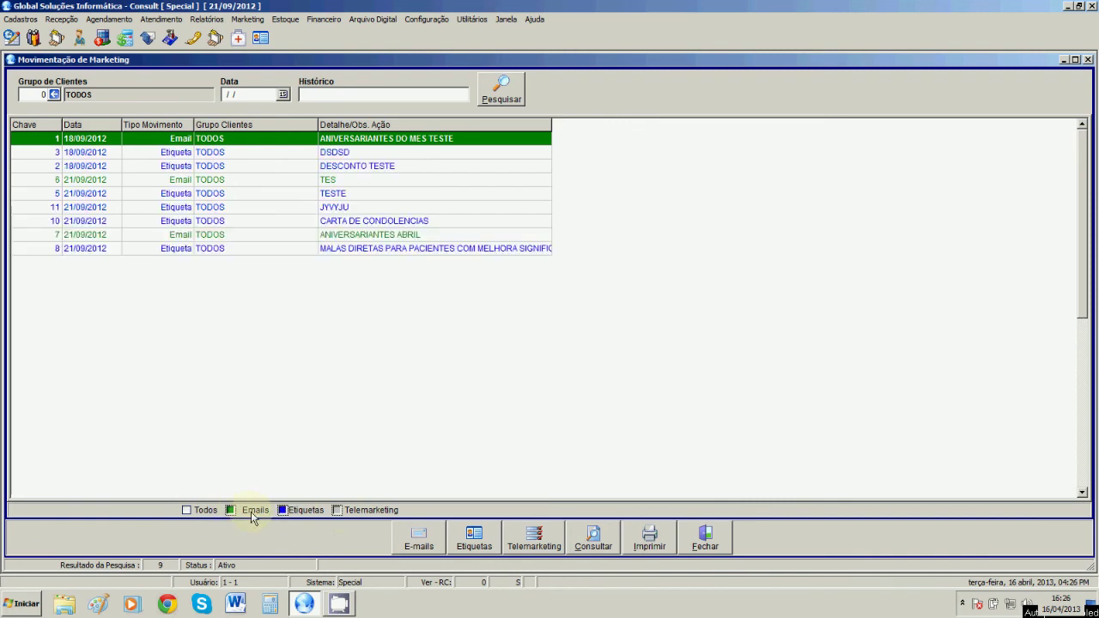
pyautogui.click(186, 511)
pyautogui.click(186, 511)
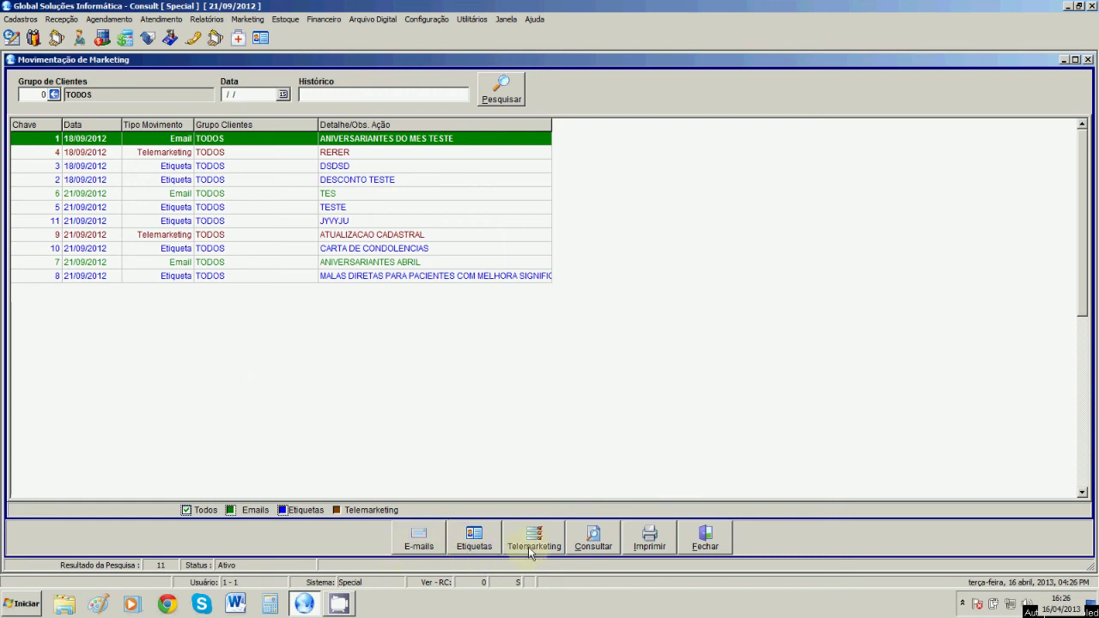
# - Start an email list action with the detail ANIVERSARIANTE DO MES, leaving the client, client group and profession filters blank
pyautogui.click(416, 541)
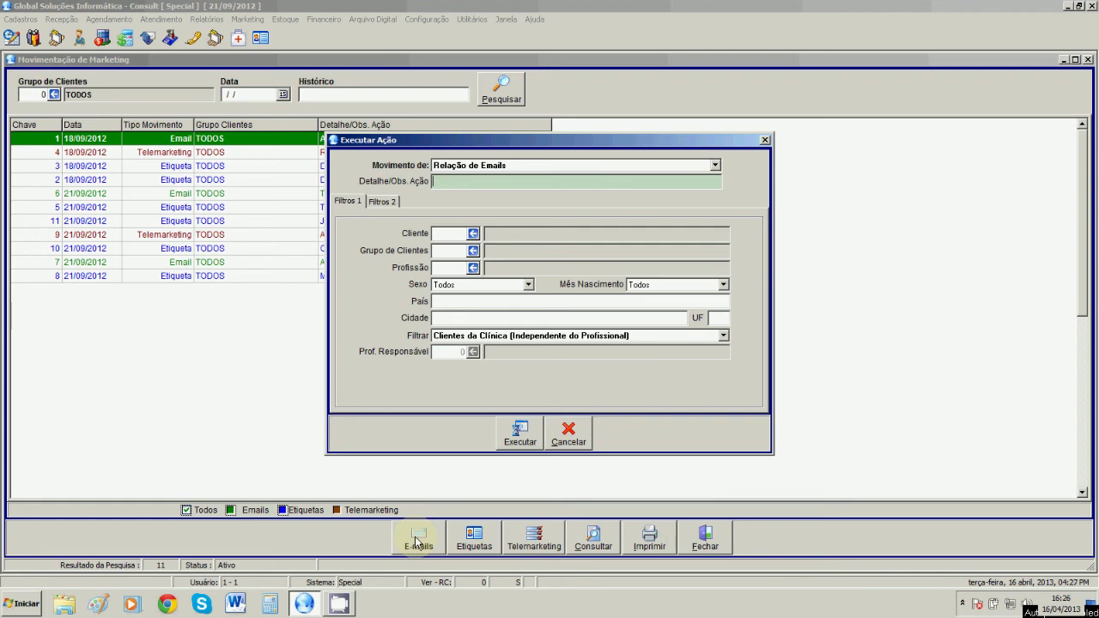
pyautogui.write('ANIVERSARIANTE DO MES')
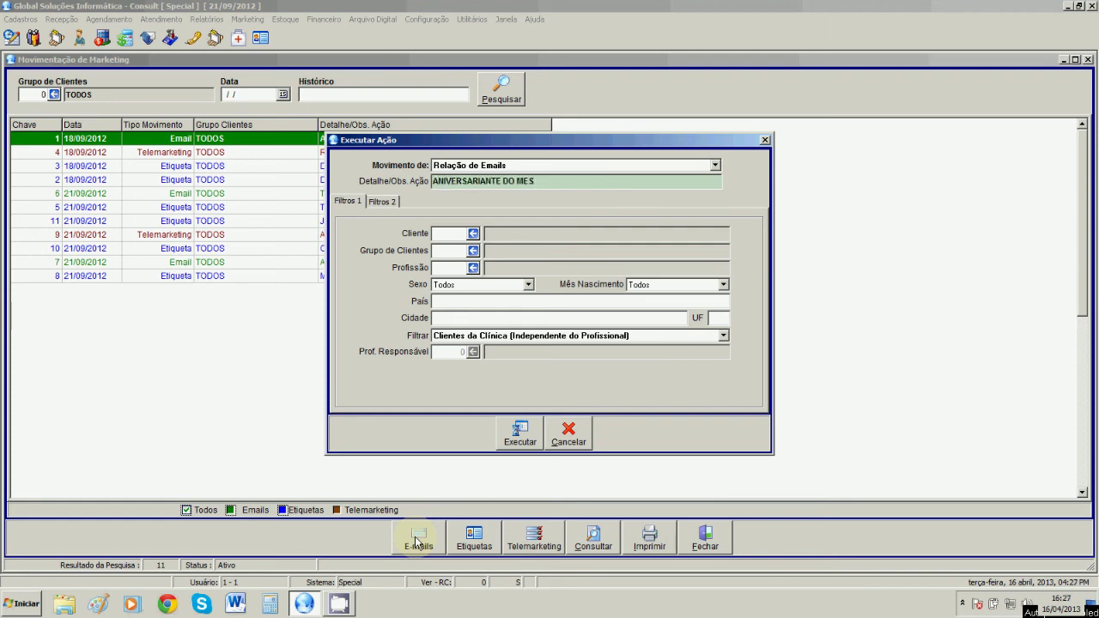
pyautogui.click(453, 234)
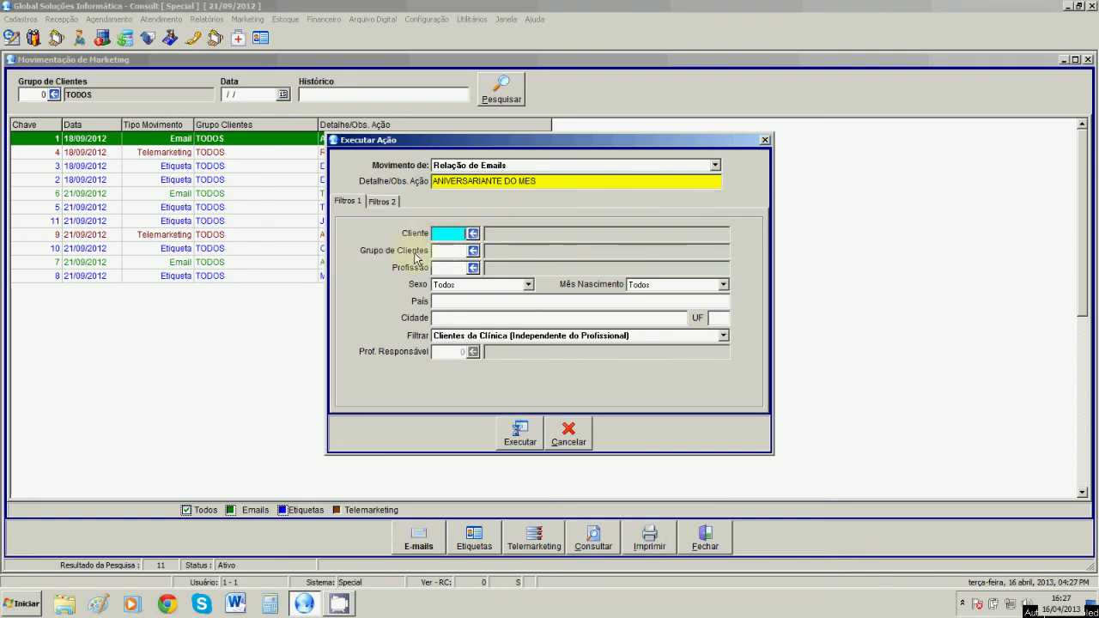
pyautogui.click(458, 250)
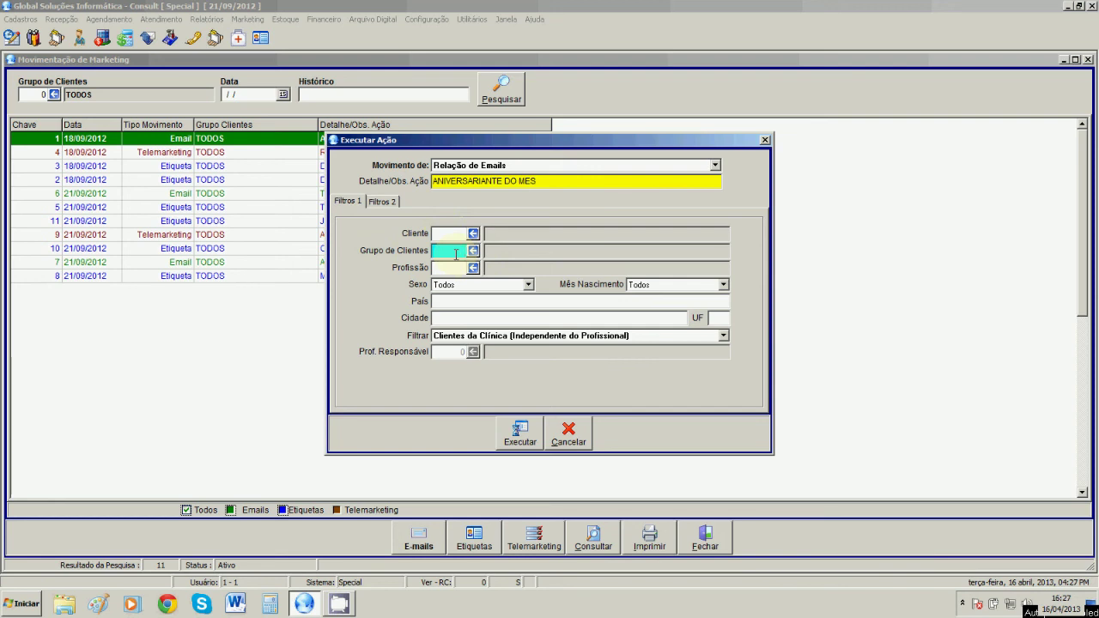
pyautogui.click(458, 268)
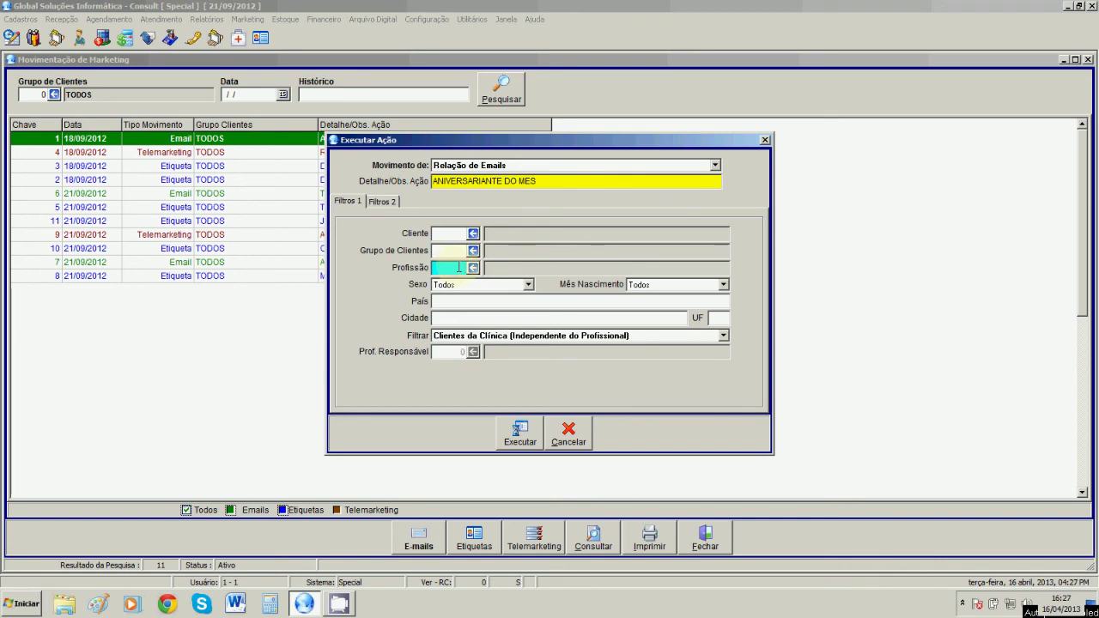
# - Keep the action's sex filter at Todos and set the birth month to Fevereiro
pyautogui.click(524, 284)
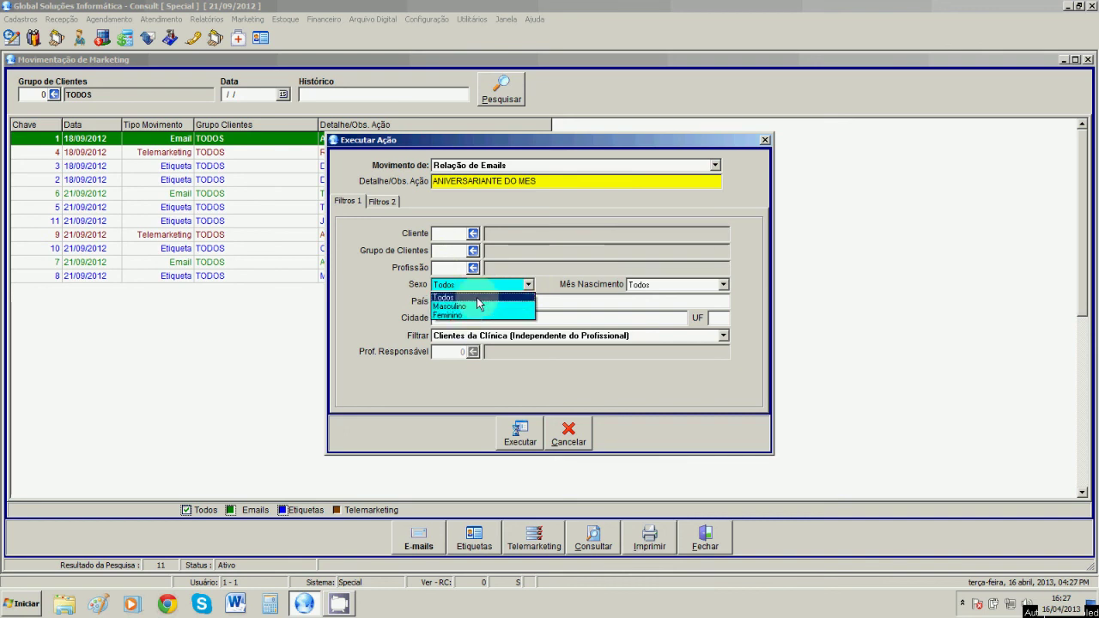
pyautogui.click(483, 298)
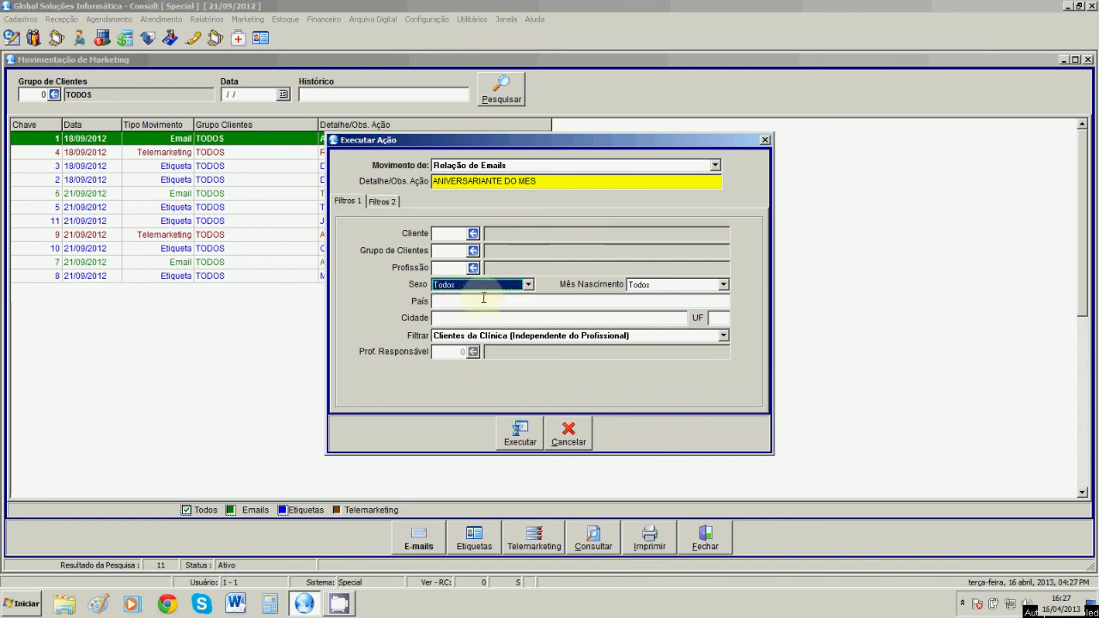
pyautogui.click(719, 285)
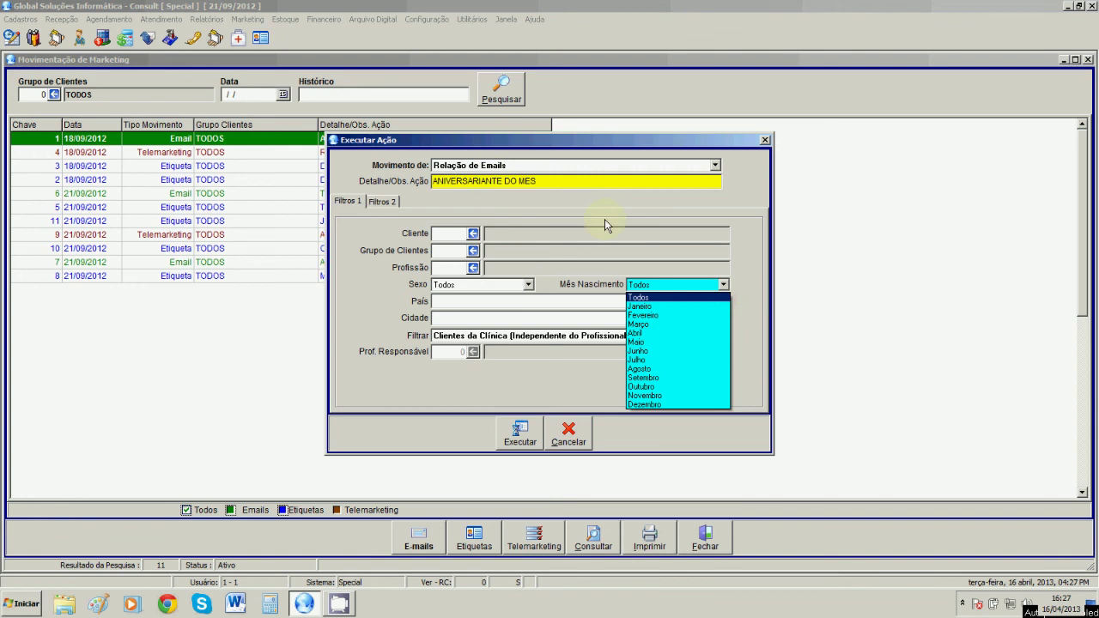
pyautogui.click(655, 321)
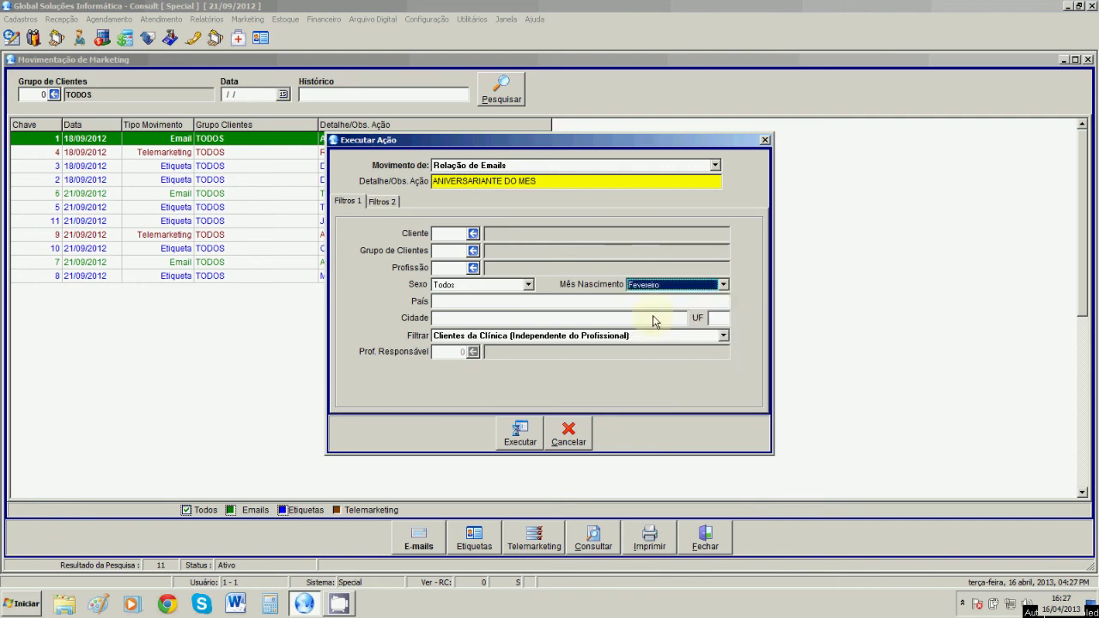
# - Leave the country, city and UF filters blank and keep Filtrar at Clientes da Clínica (Independente do Profissional)
pyautogui.click(446, 301)
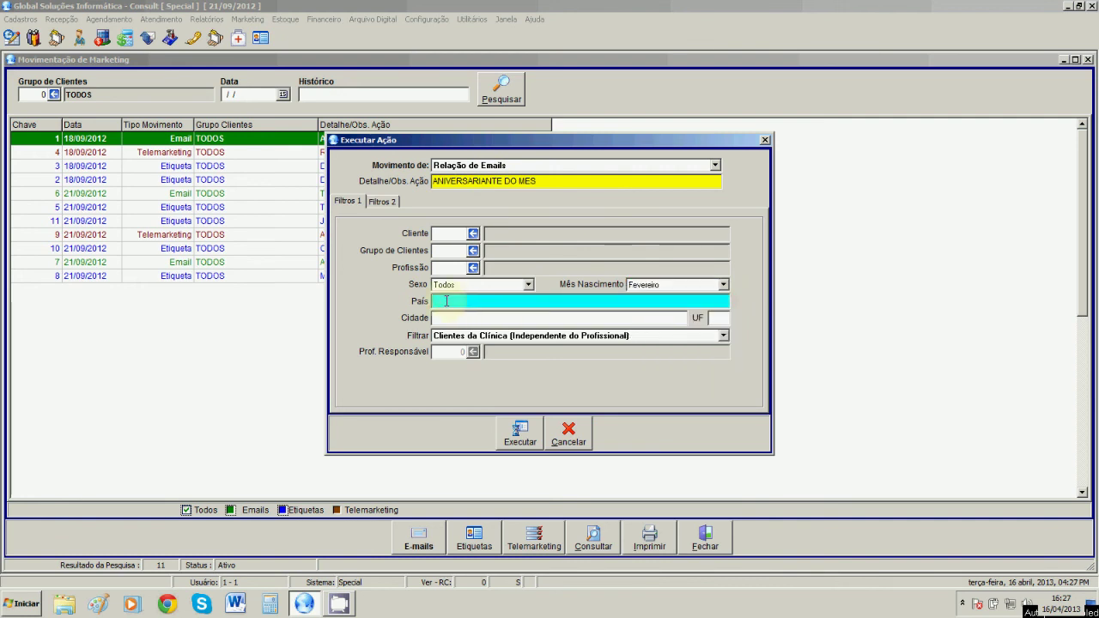
pyautogui.click(444, 318)
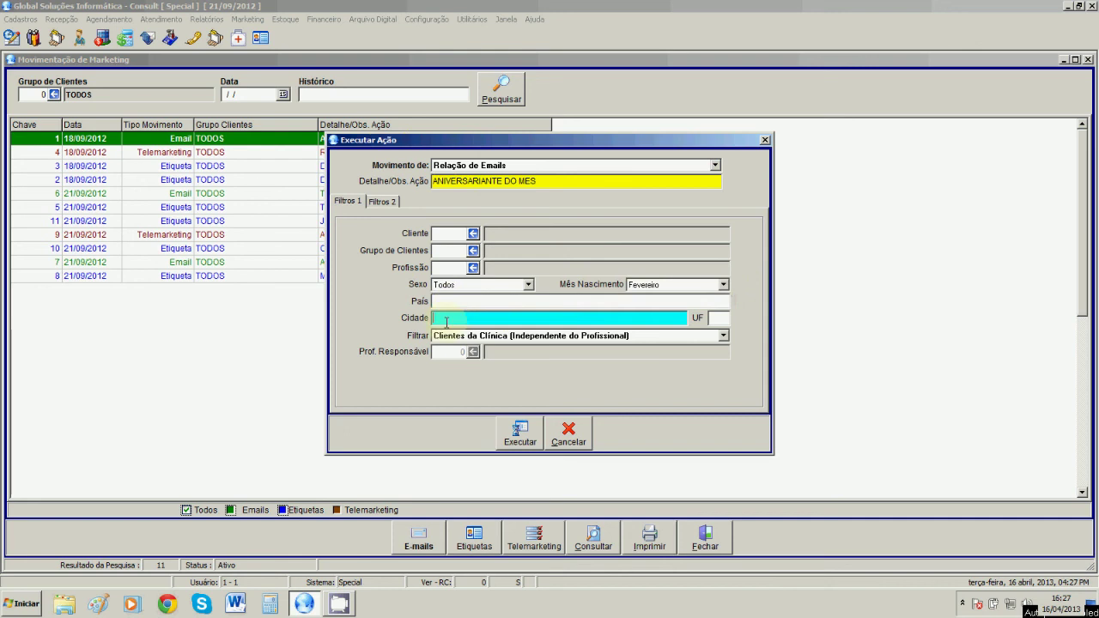
pyautogui.click(721, 322)
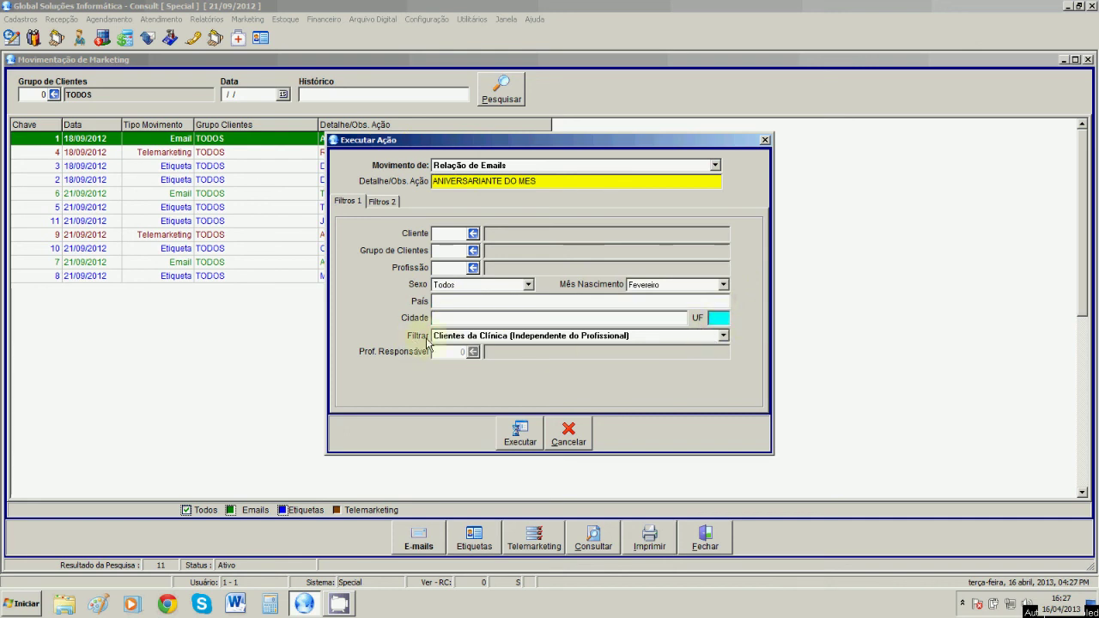
pyautogui.click(723, 335)
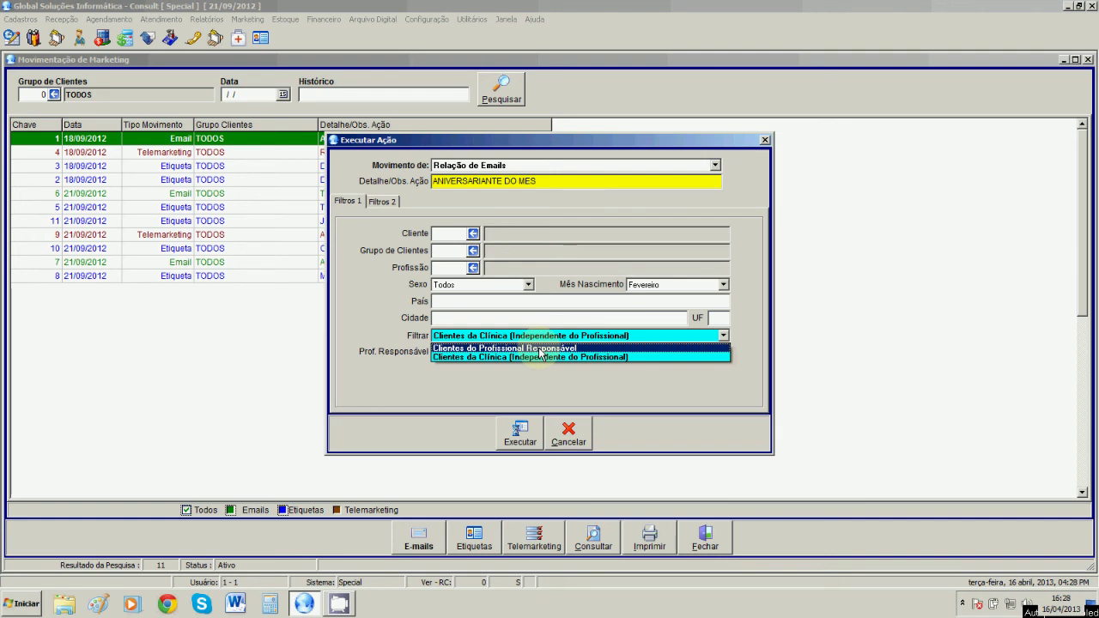
pyautogui.click(495, 364)
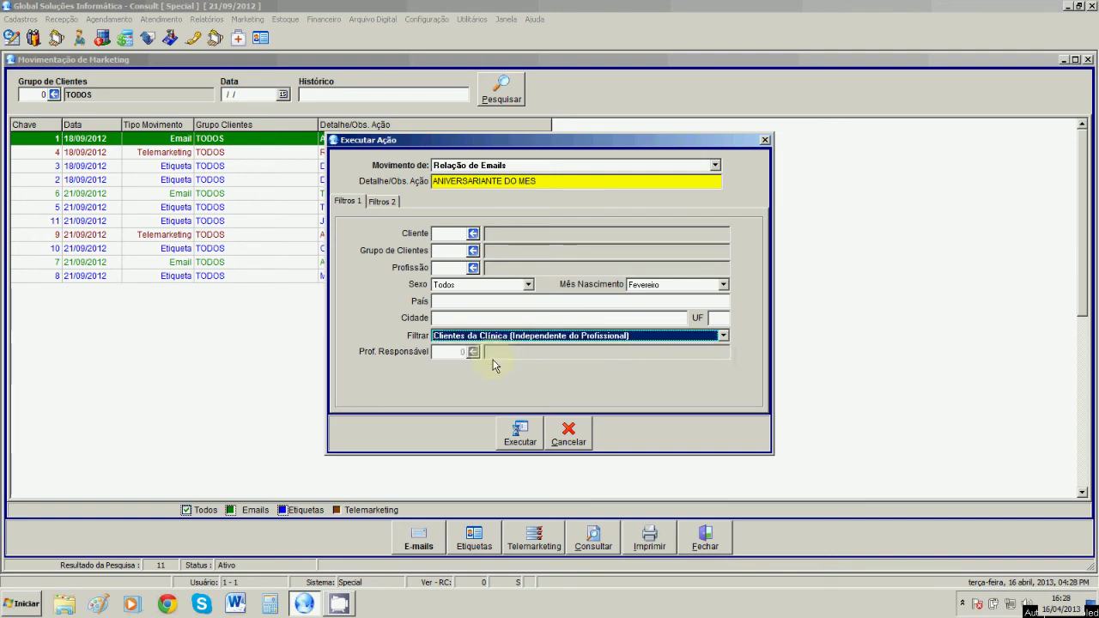
# - Try limiting the last consultation to more than 90 days, restore Filtro não aplicado, and return to the first set of filters
pyautogui.click(381, 201)
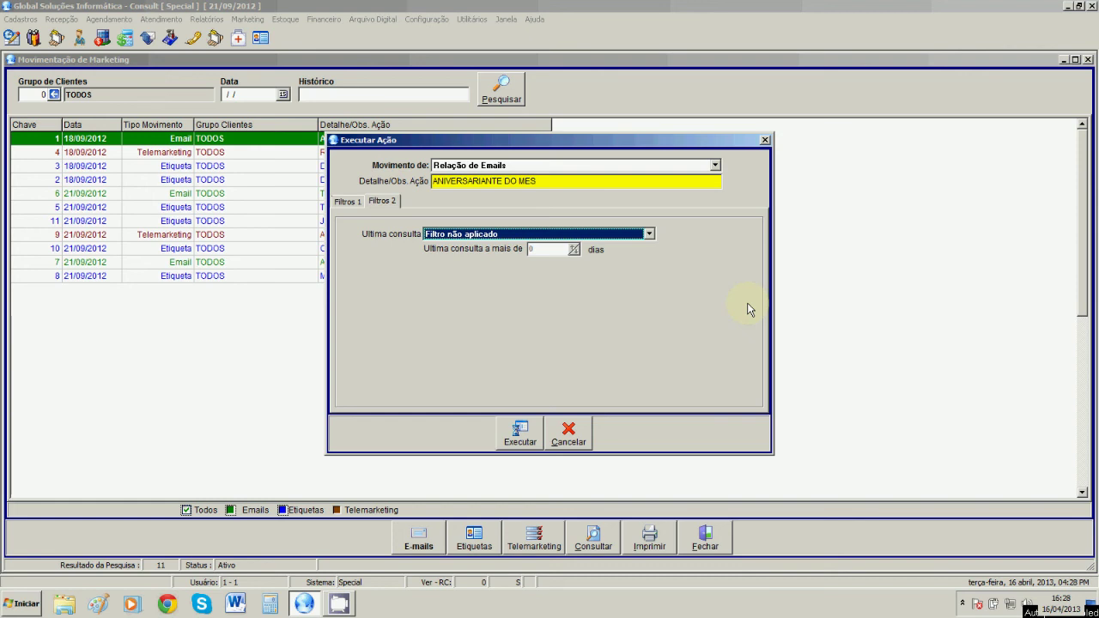
pyautogui.click(650, 237)
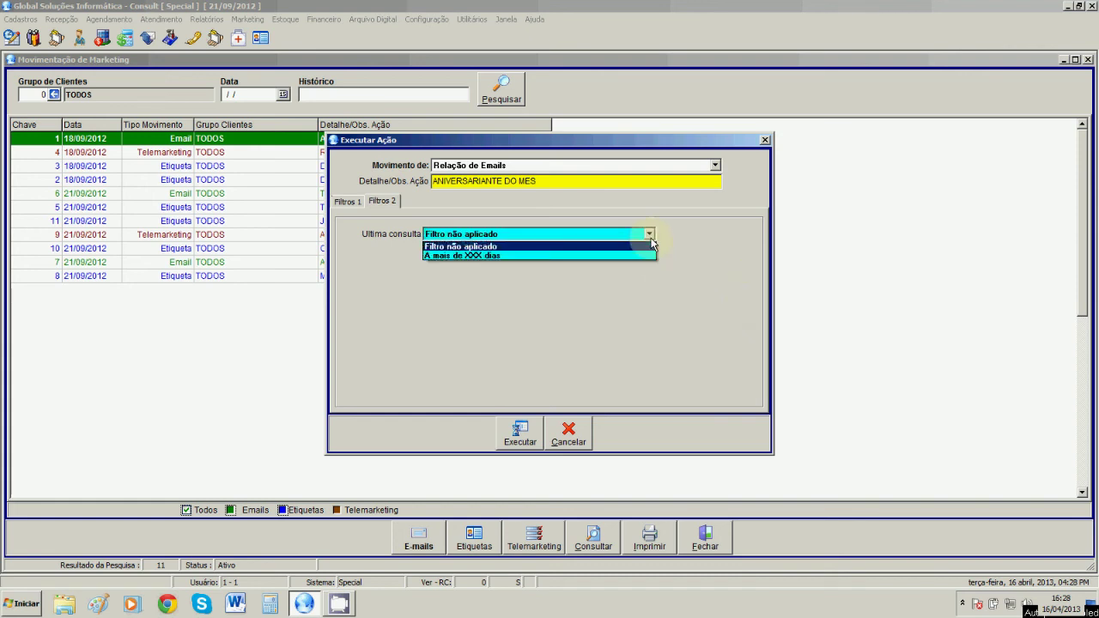
pyautogui.click(472, 255)
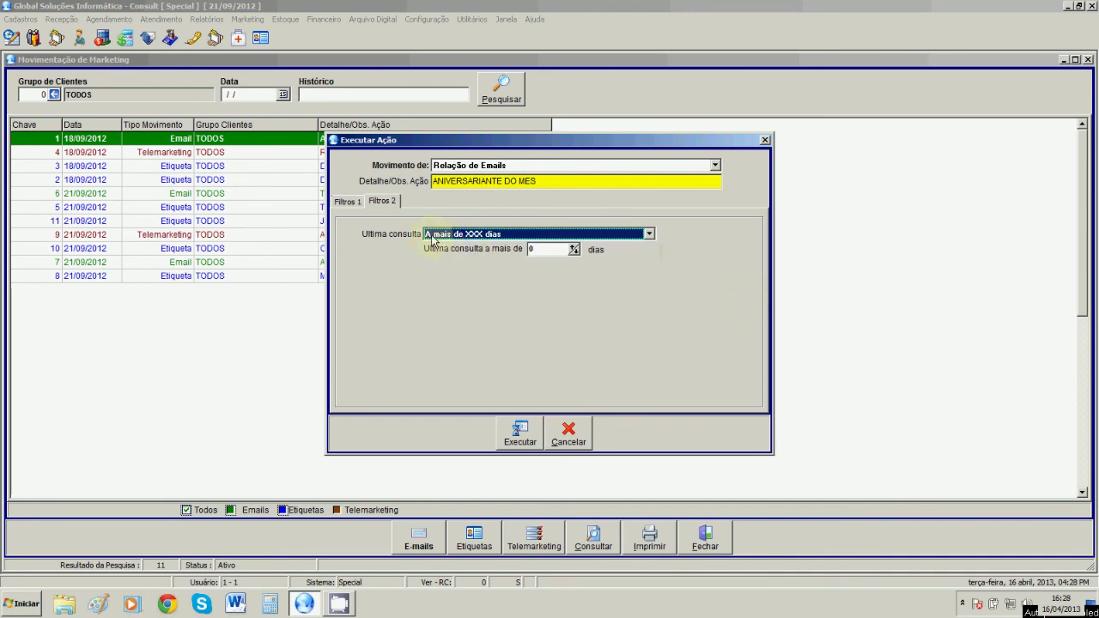
pyautogui.click(558, 249)
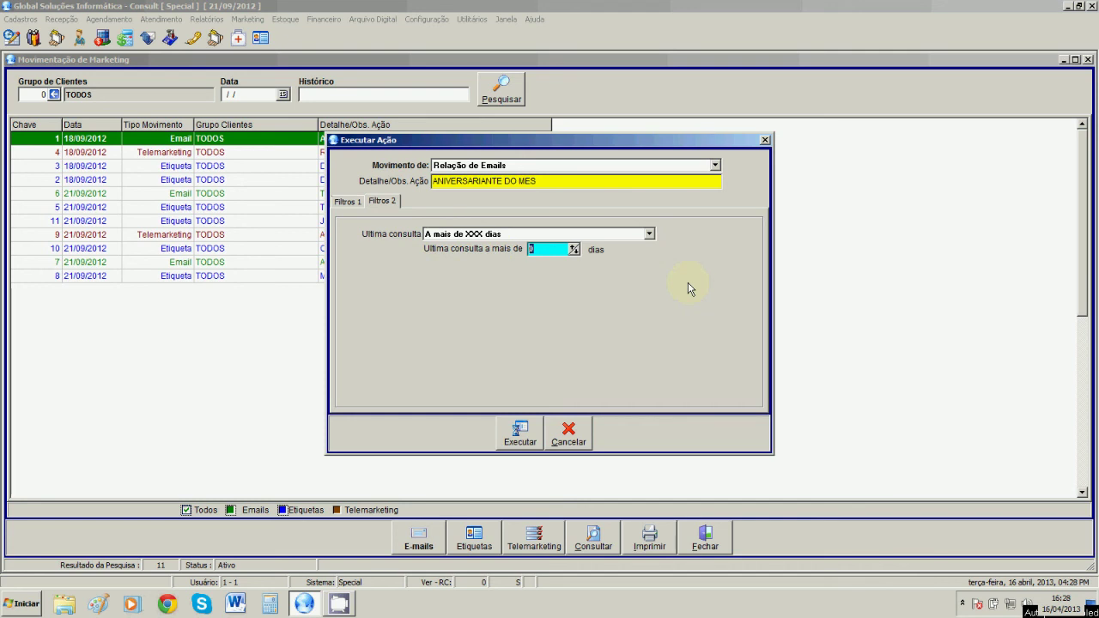
pyautogui.write('90')
pyautogui.click(559, 234)
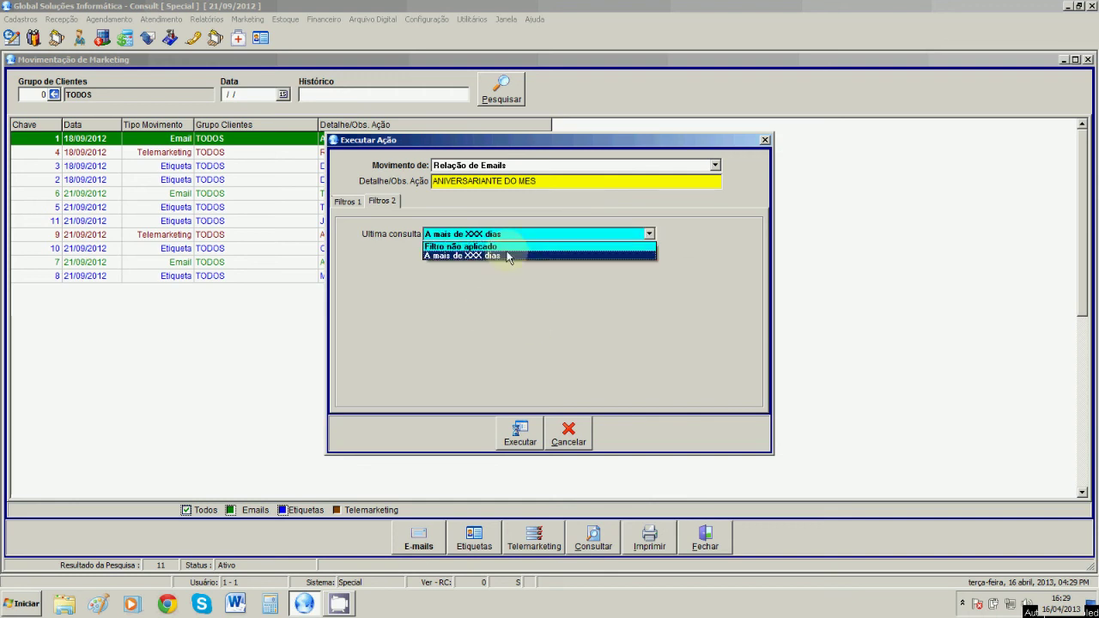
pyautogui.click(514, 245)
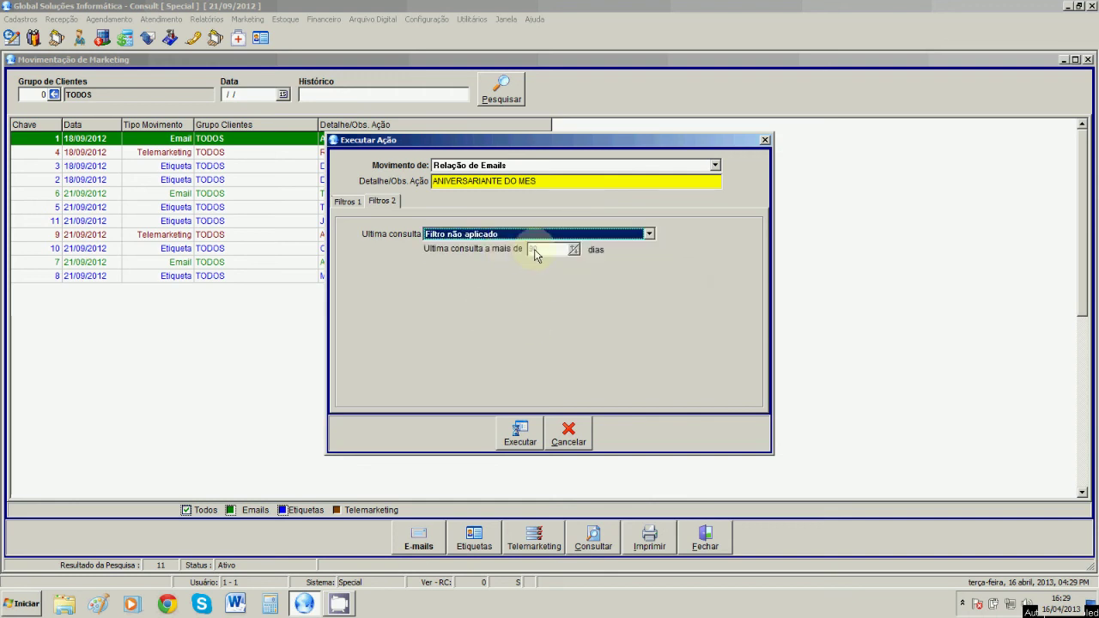
pyautogui.click(349, 201)
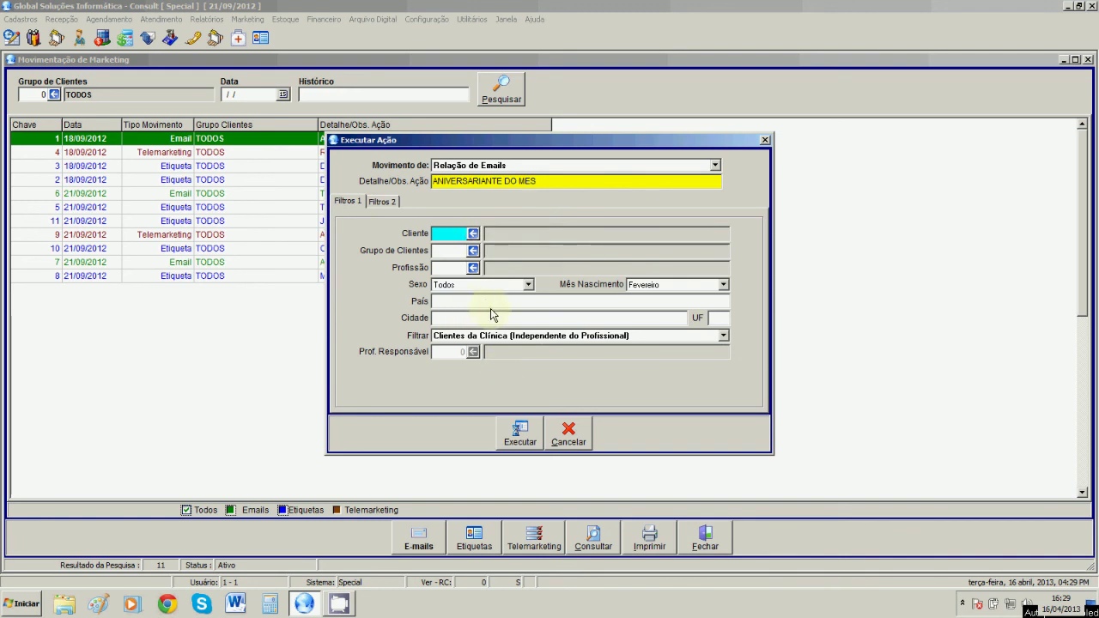
# - Execute the birthday email action and copy the resulting patients' e-mail addresses
pyautogui.click(521, 443)
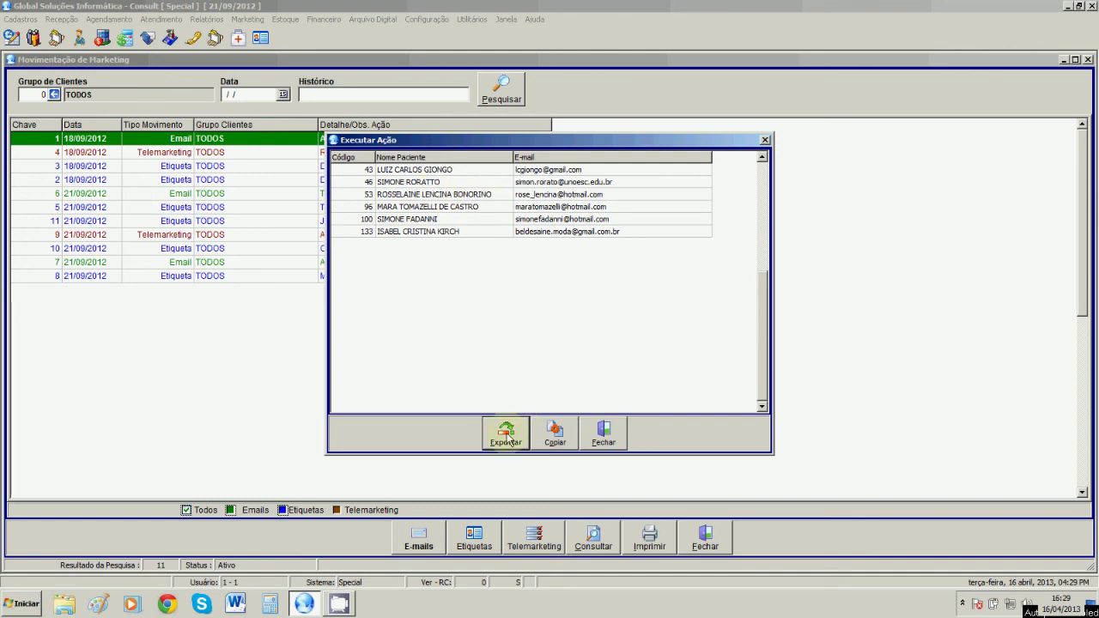
pyautogui.click(557, 435)
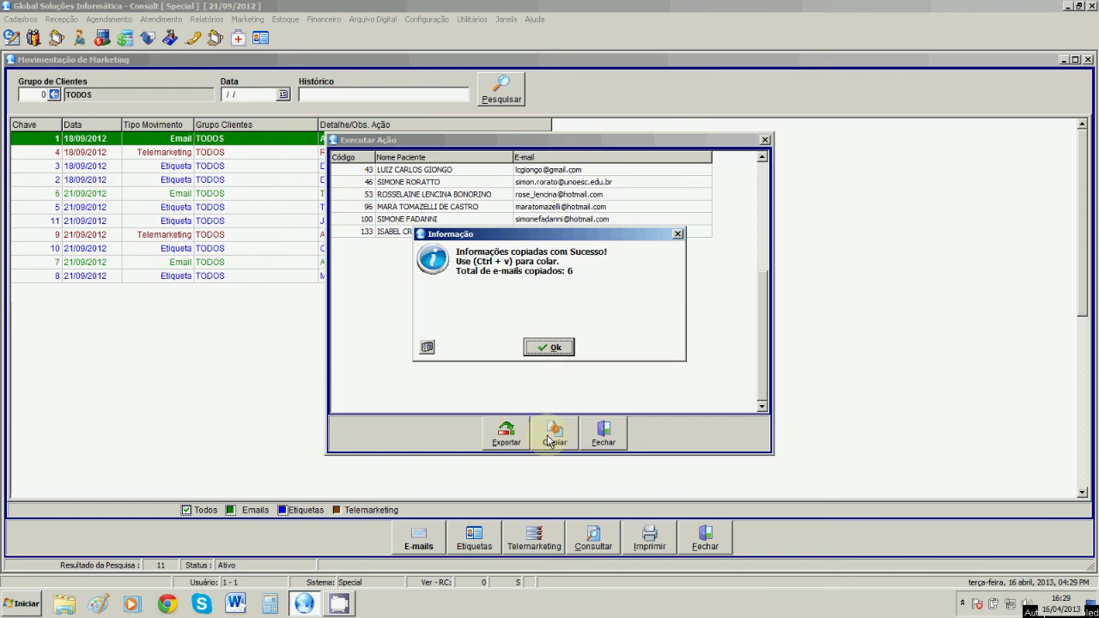
pyautogui.click(551, 347)
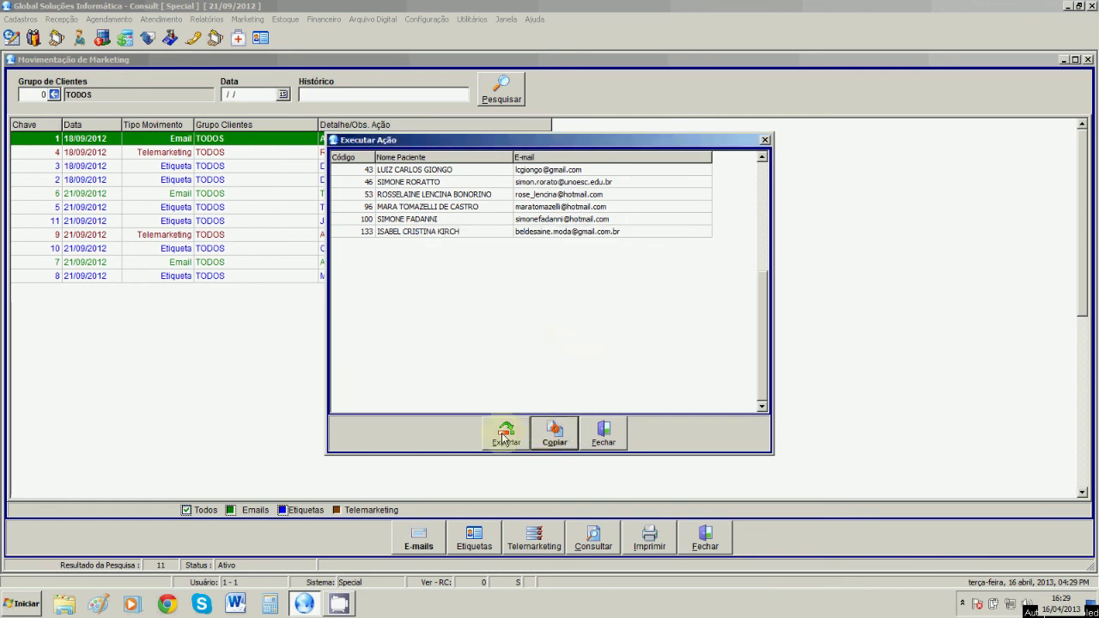
# - Export the email list to the Área de Trabalho, view the exported text file and close it
pyautogui.click(505, 436)
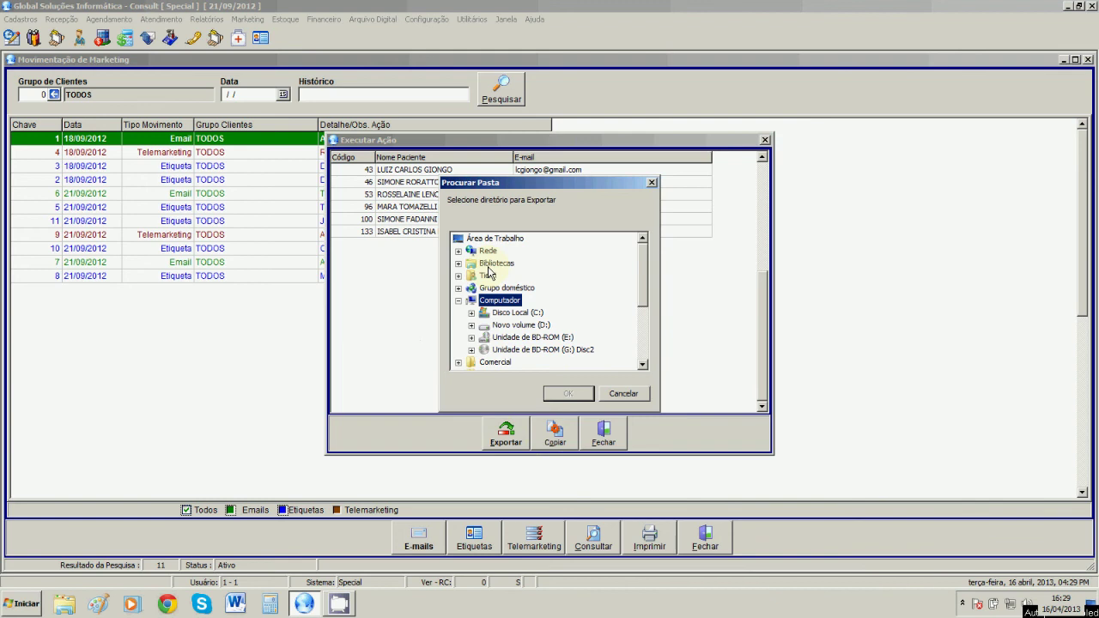
pyautogui.click(493, 243)
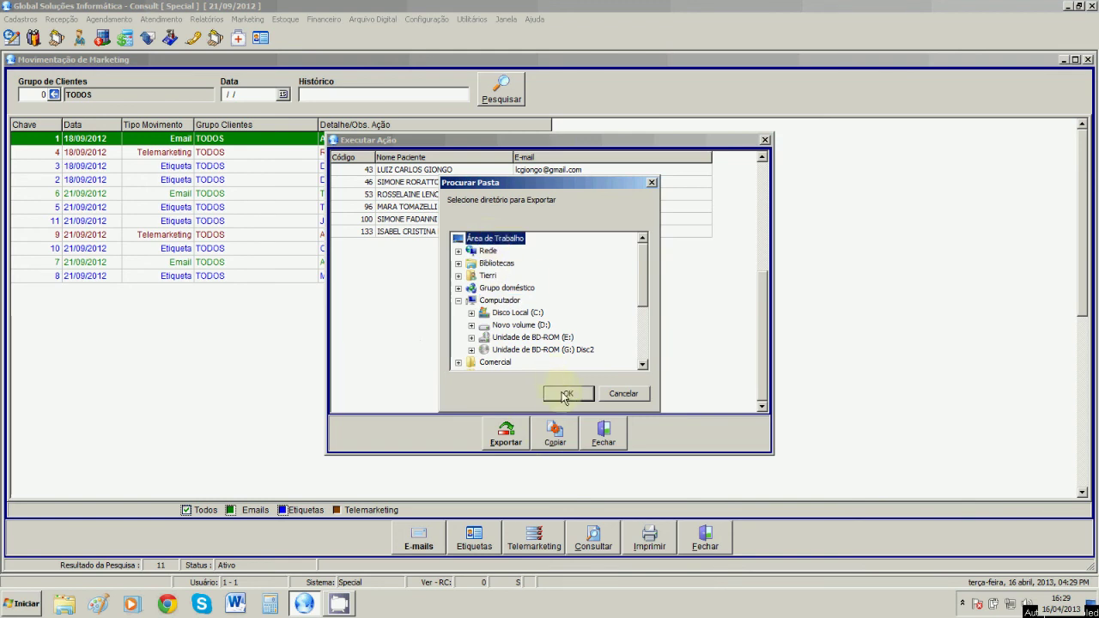
pyautogui.click(566, 395)
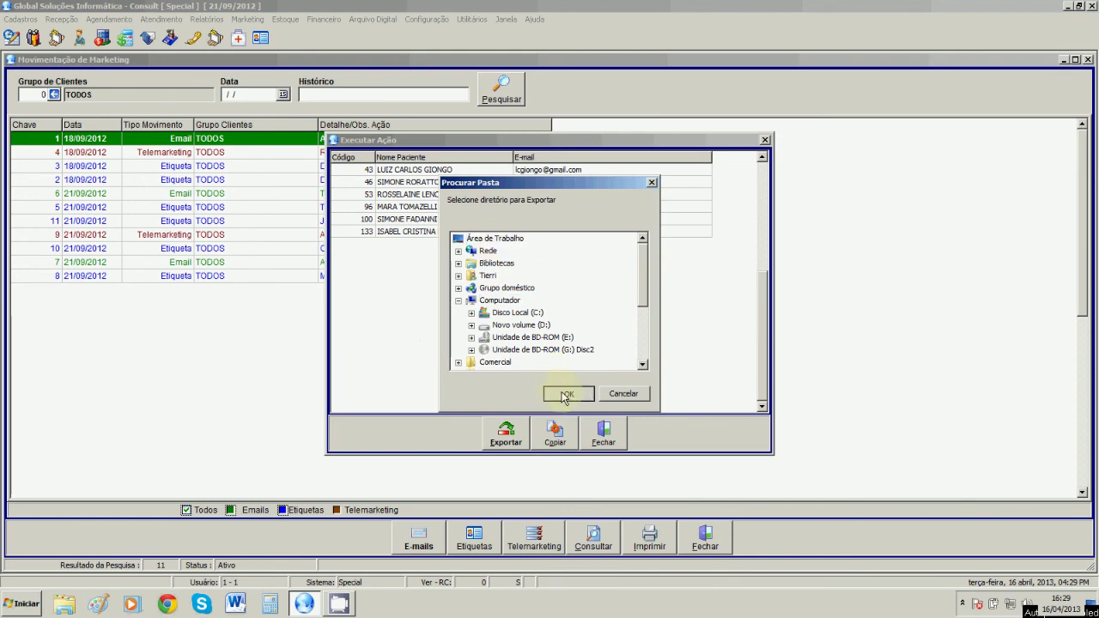
pyautogui.click(528, 351)
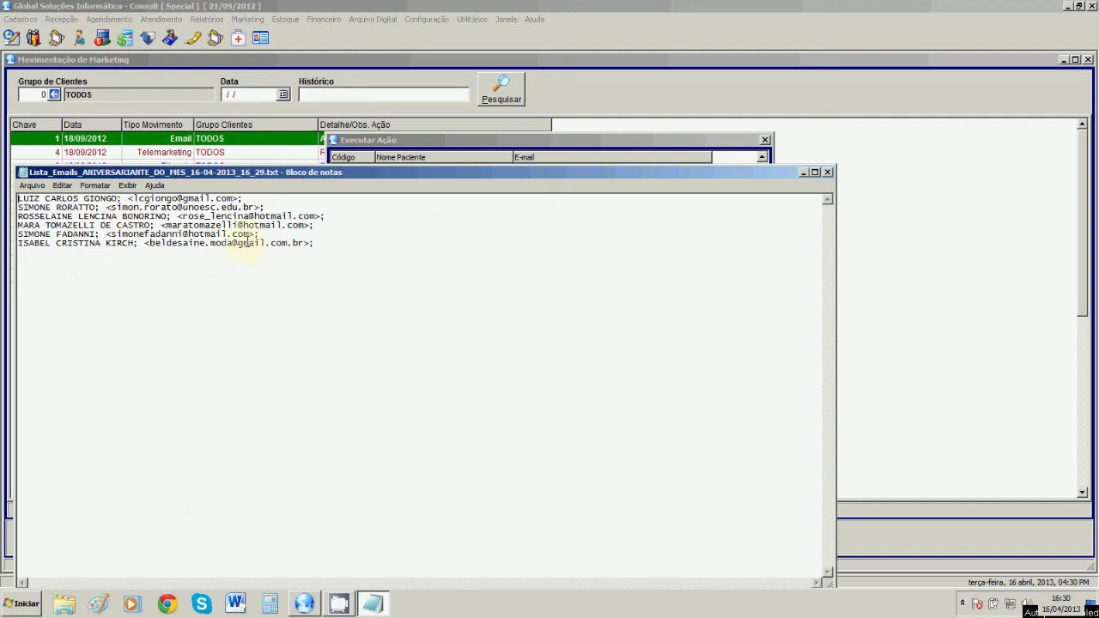
pyautogui.click(827, 173)
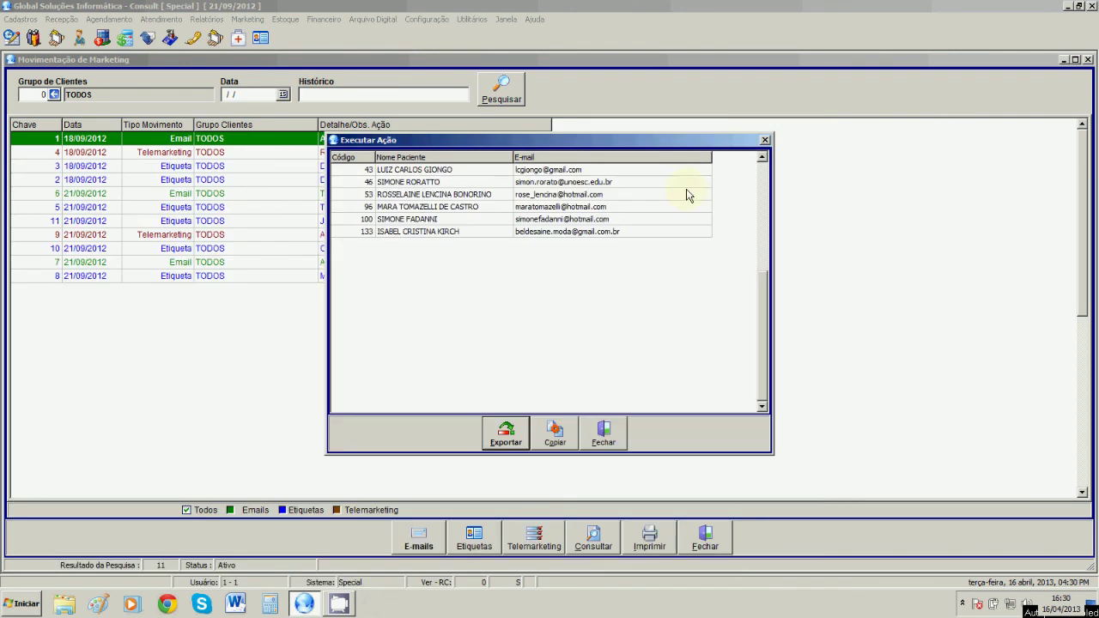
# - Copy the listed e-mail addresses again and paste them into a new Bloco de Notas document
pyautogui.click(560, 435)
pyautogui.click(560, 345)
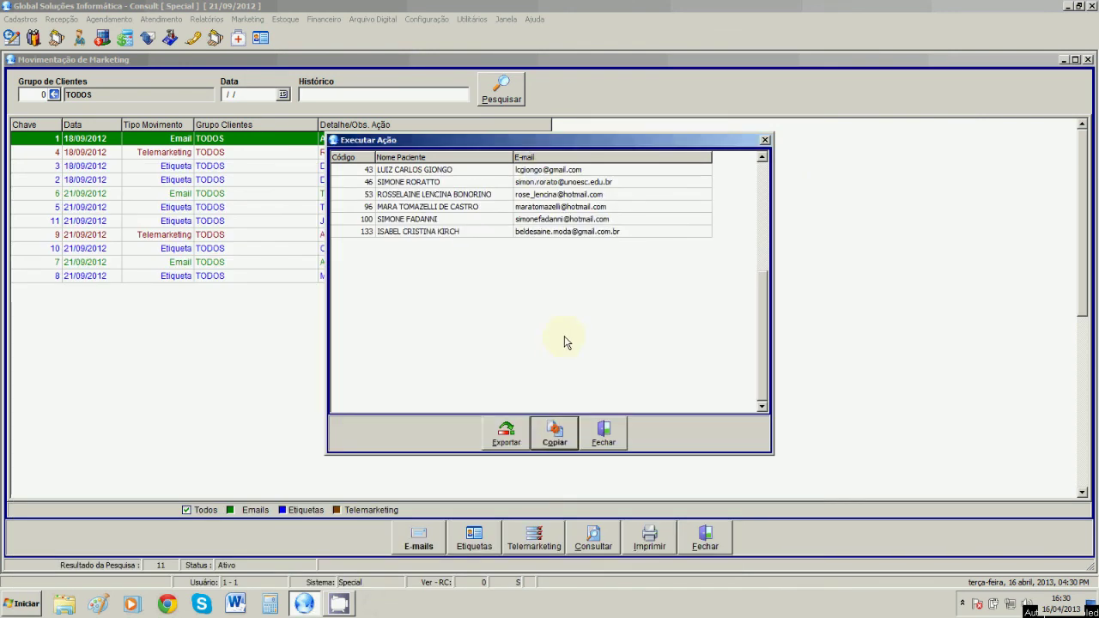
pyautogui.click(12, 605)
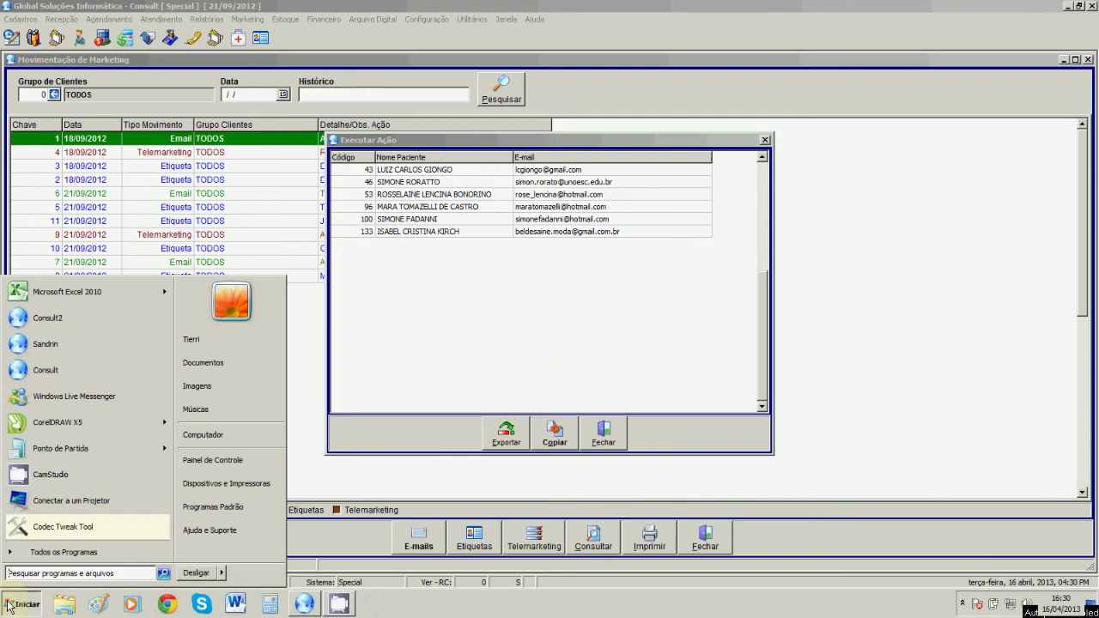
pyautogui.click(60, 552)
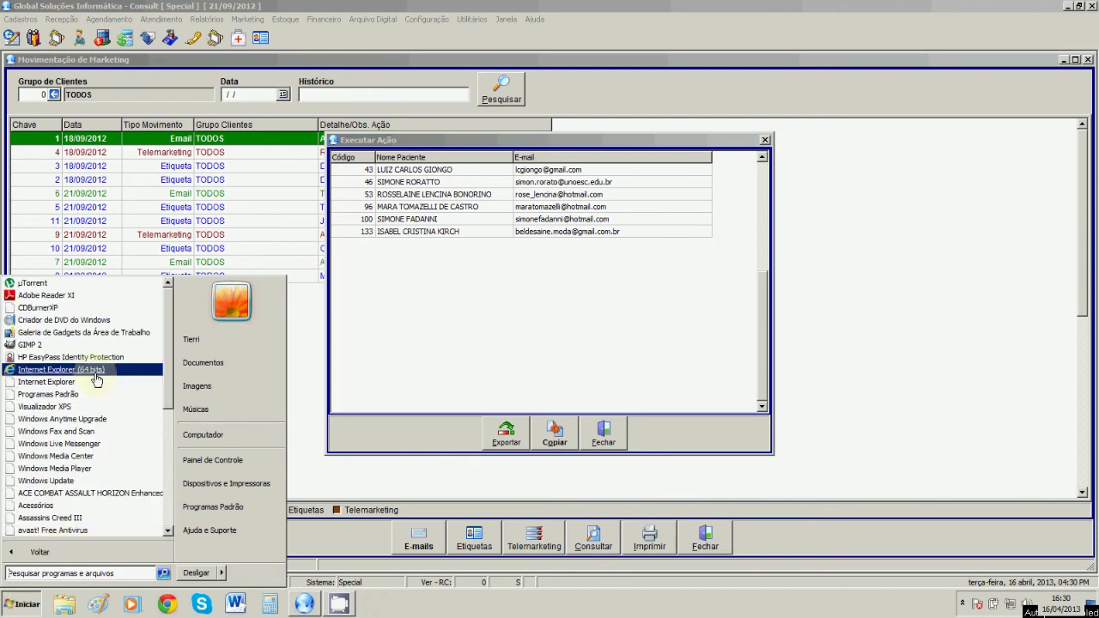
pyautogui.scroll(-1, 171, 375)
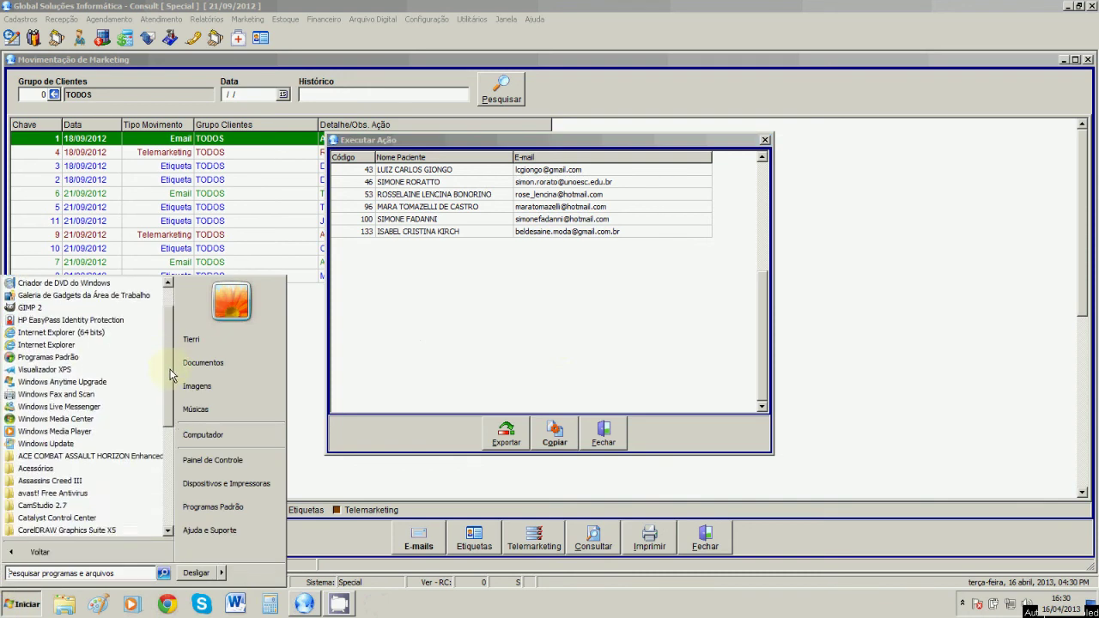
pyautogui.click(41, 467)
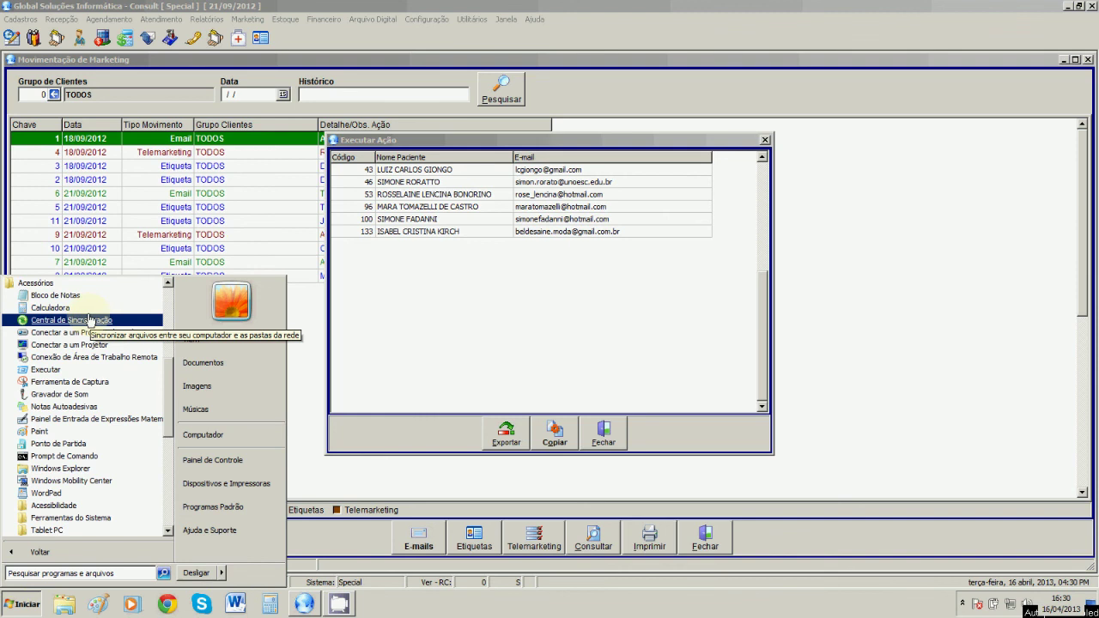
pyautogui.click(55, 295)
pyautogui.rightClick(131, 253)
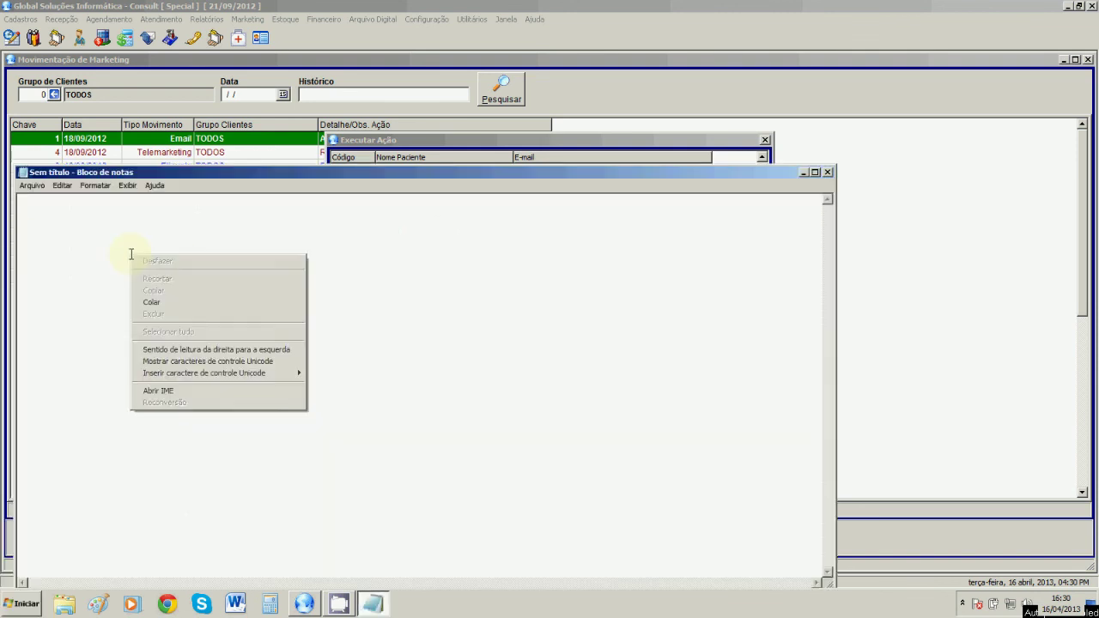
pyautogui.click(168, 303)
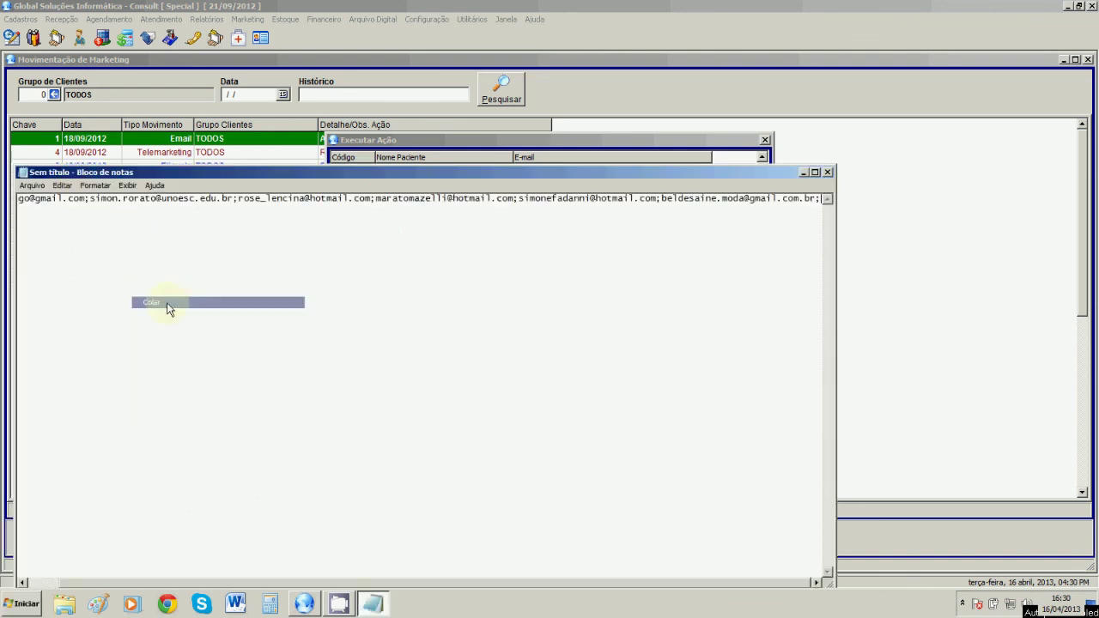
# - Select the pasted addresses, close the note without saving, and close the email action's results
pyautogui.moveTo(19, 198); pyautogui.dragTo(835, 195)
pyautogui.click(828, 172)
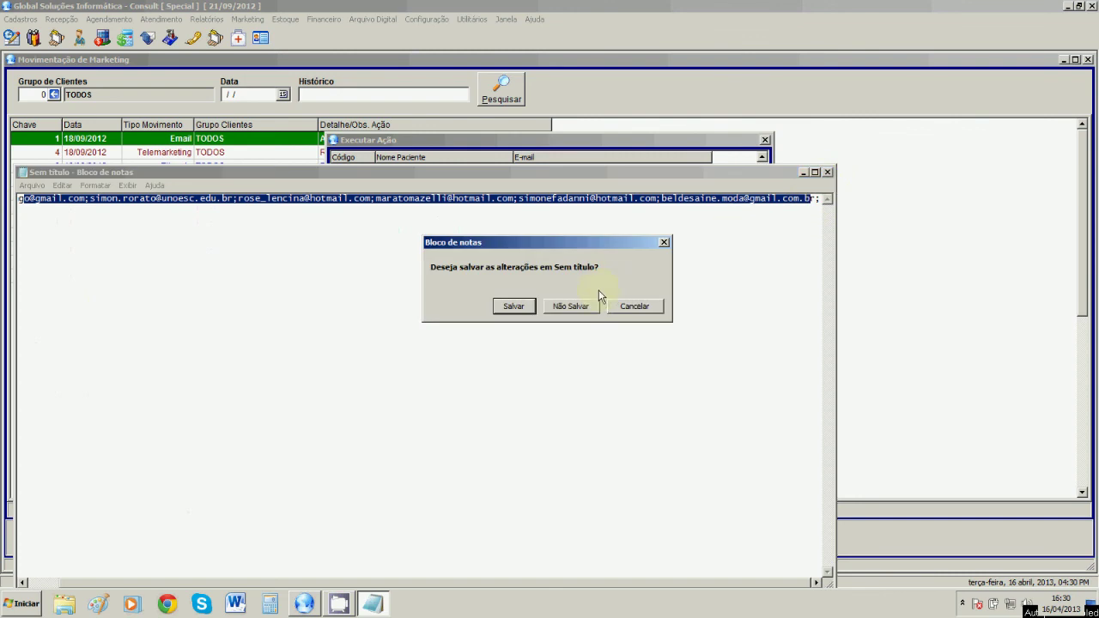
pyautogui.click(582, 306)
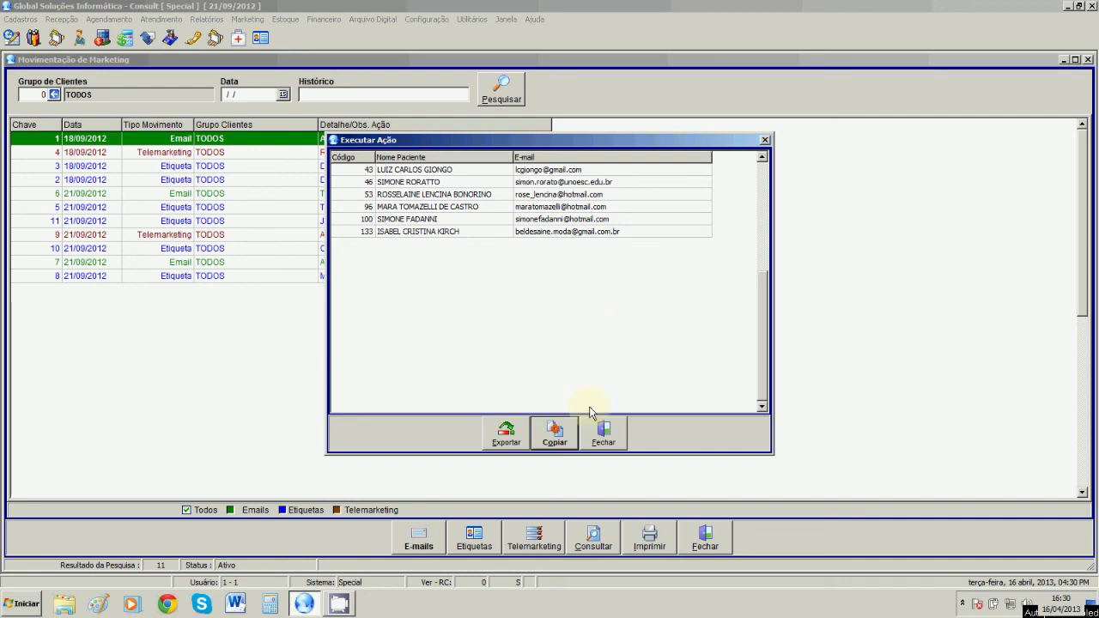
pyautogui.click(604, 429)
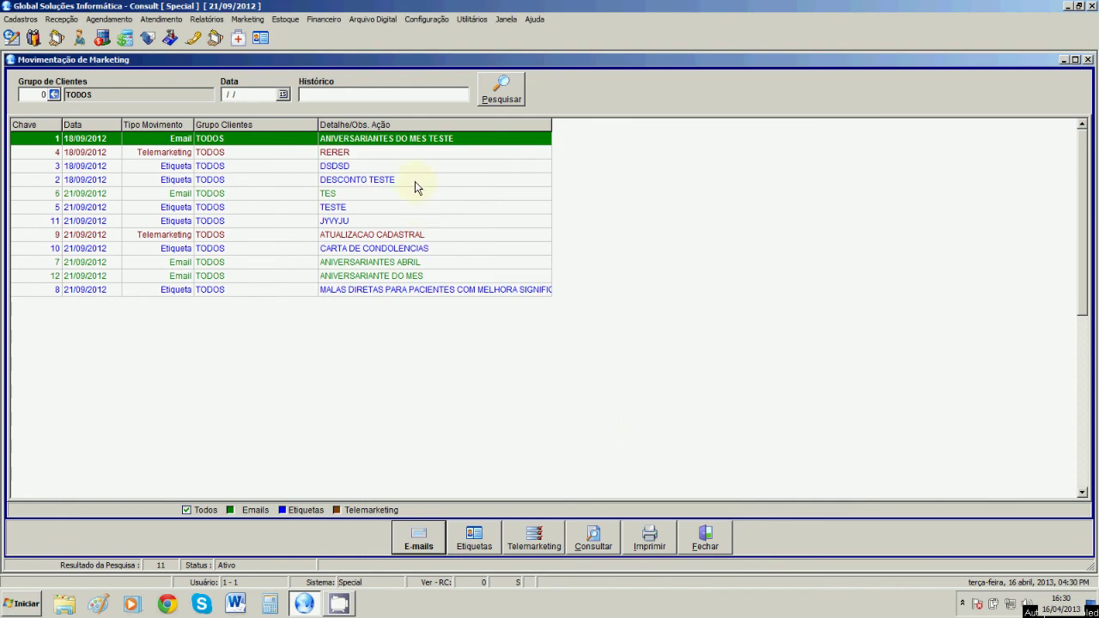
# - Execute an Etiquetas para envio de Cartas action with the detail MALAS DIRETAS and the default filters
pyautogui.click(482, 545)
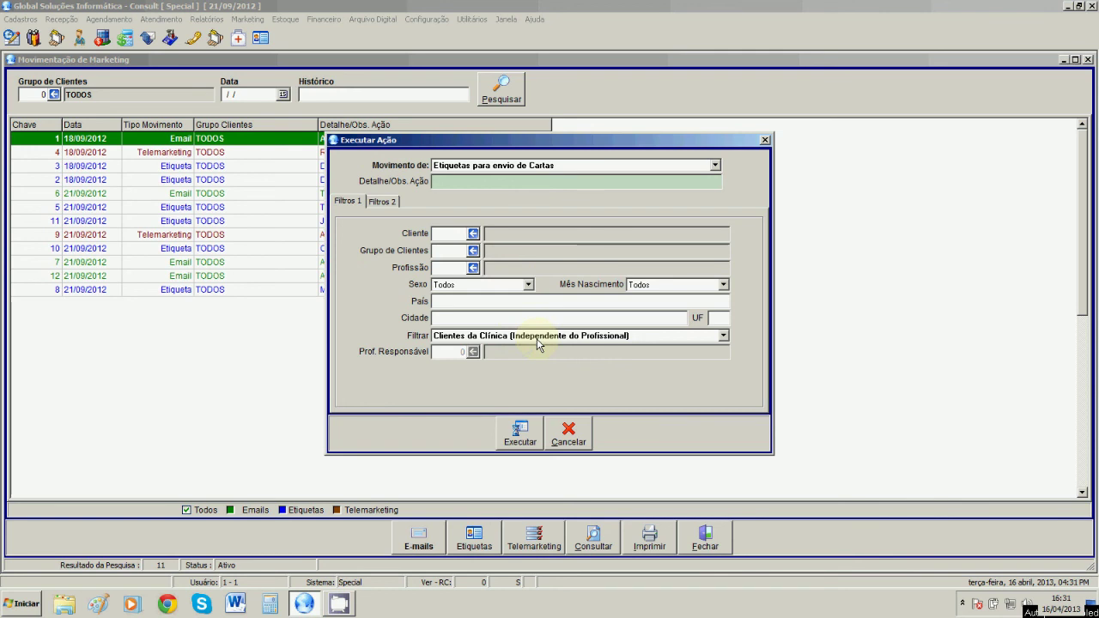
pyautogui.write('MALAS DIRETAS')
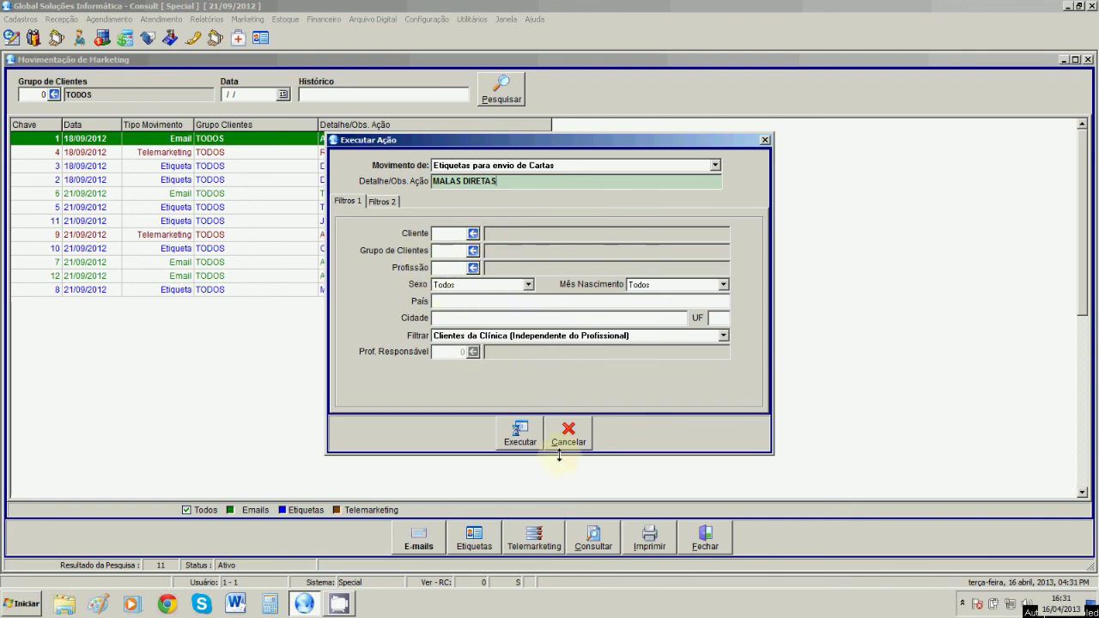
pyautogui.click(515, 436)
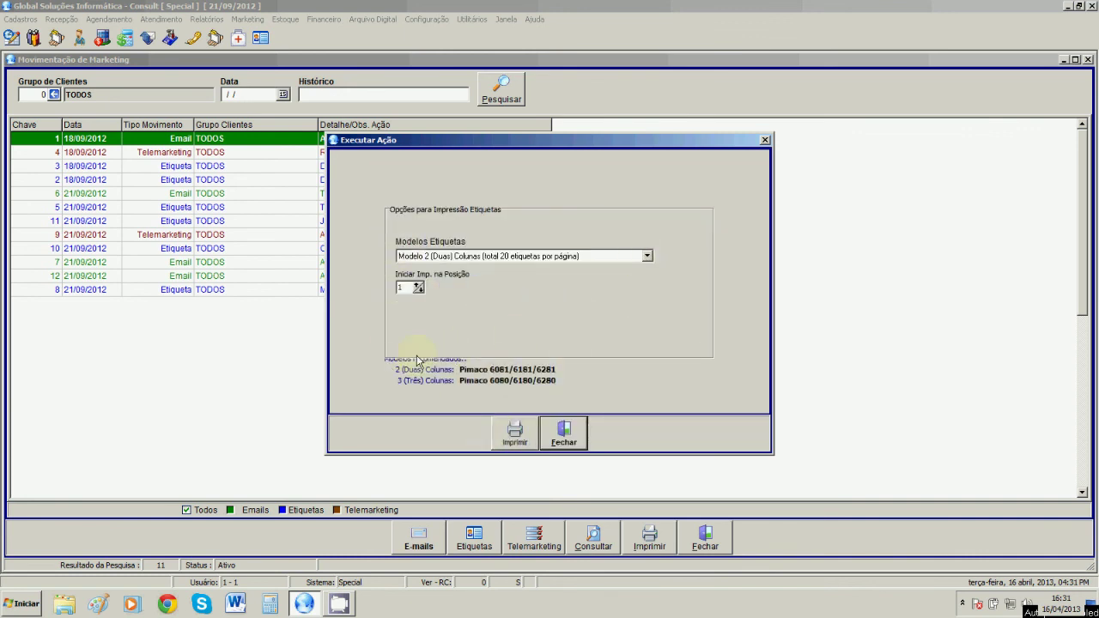
# - Set the label printing options to Modelo 3 (Três) Colunas, starting at position 10
pyautogui.click(648, 256)
pyautogui.click(649, 257)
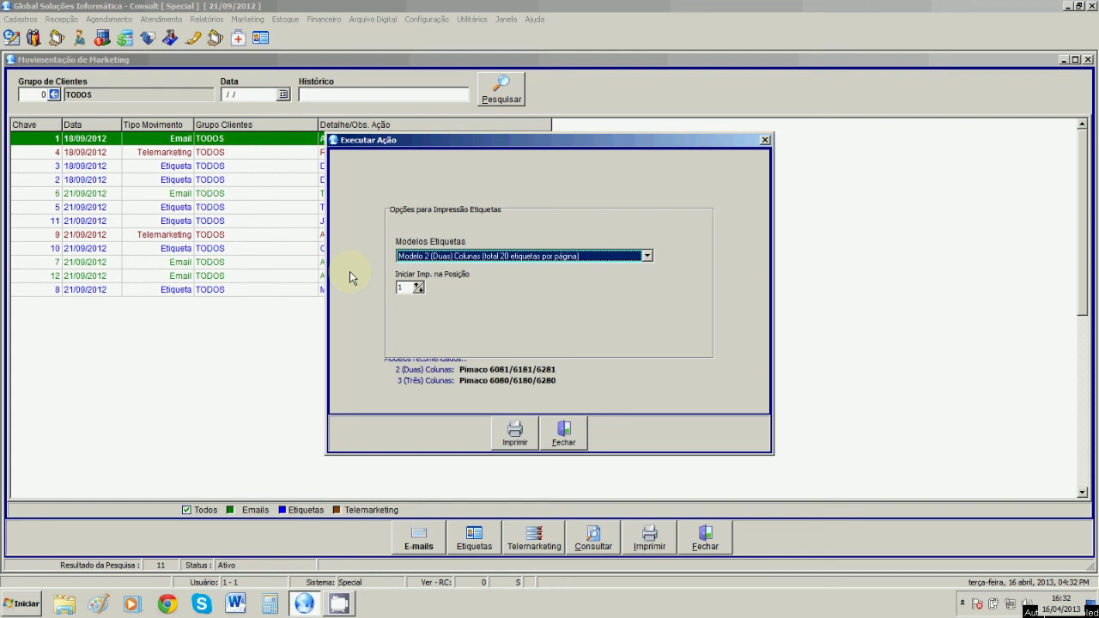
pyautogui.press('Tab')
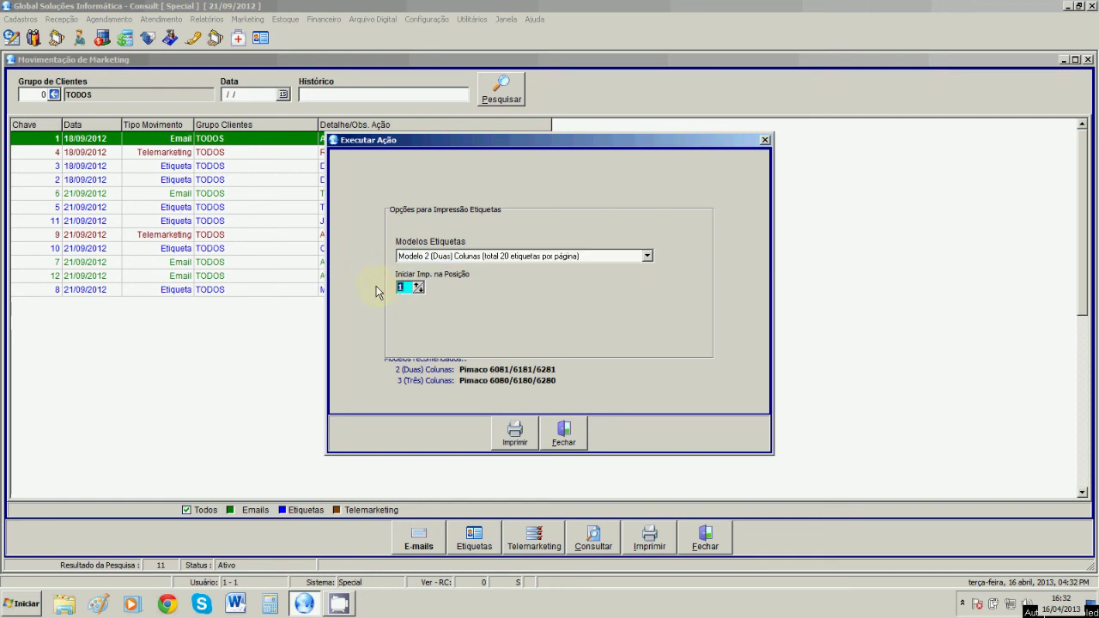
pyautogui.write('10')
pyautogui.click(554, 256)
pyautogui.click(468, 278)
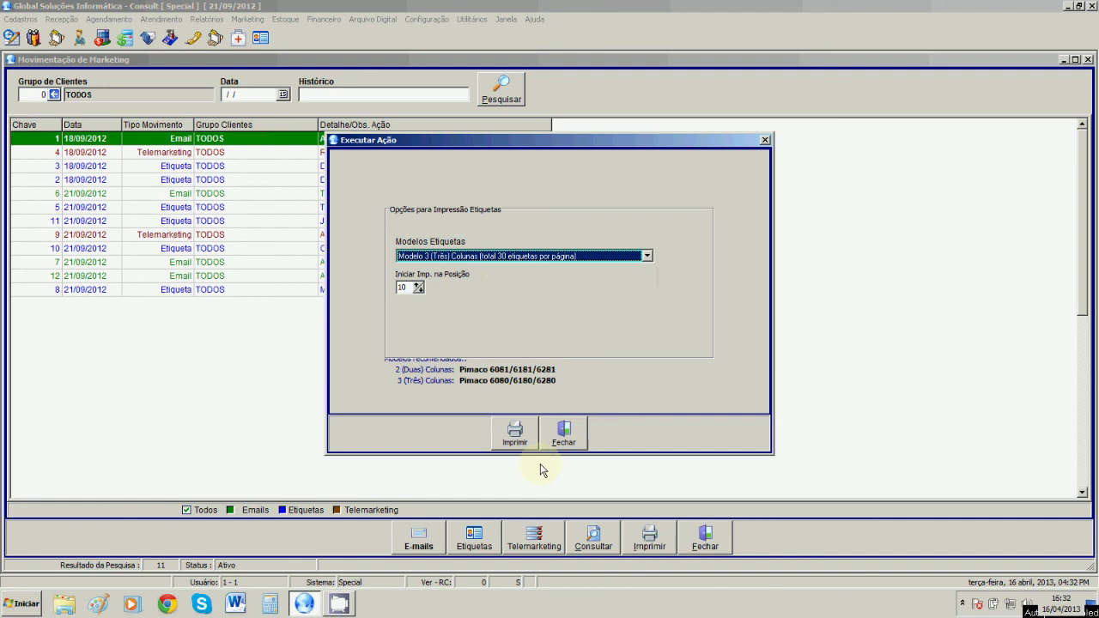
# - Generate the label print preview, review the first page, and close the preview and the label options
pyautogui.click(524, 433)
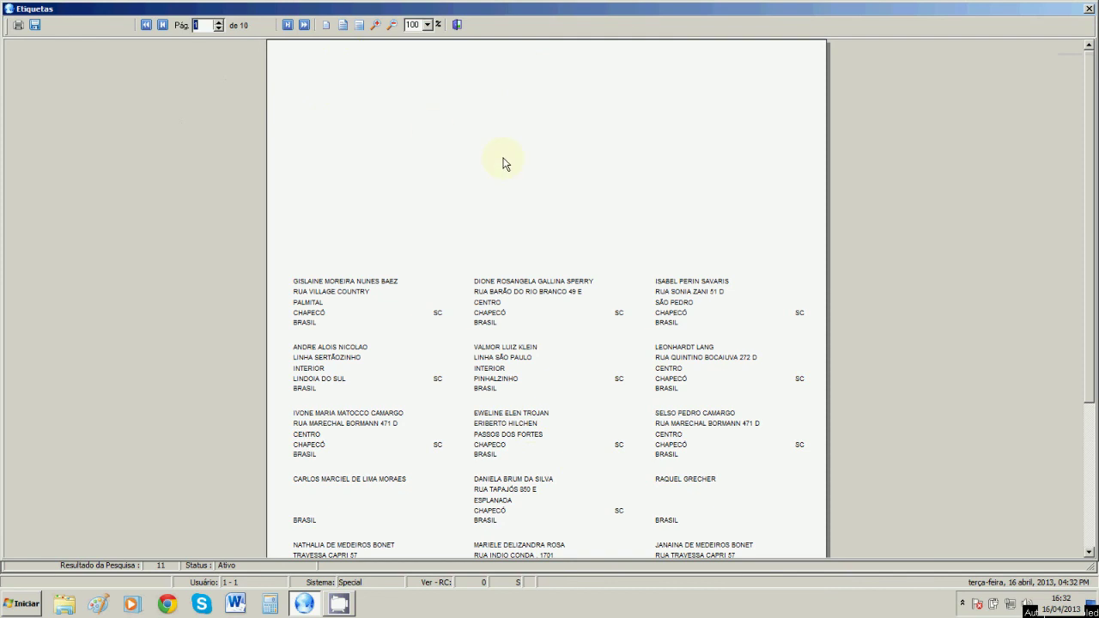
pyautogui.scroll(-1, 501, 177)
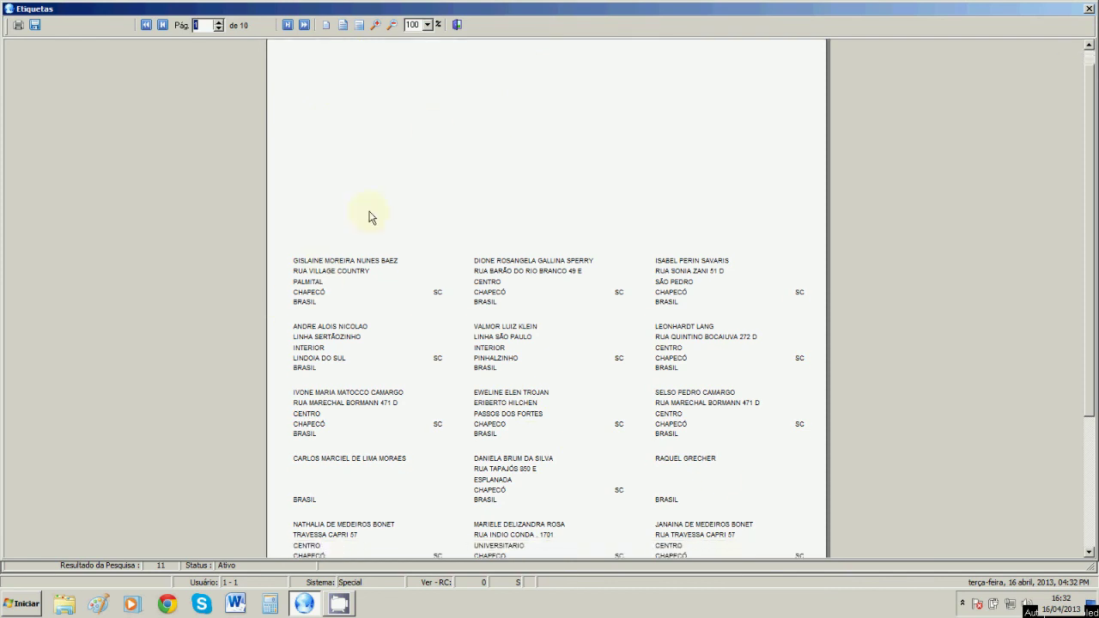
pyautogui.moveTo(1092, 206); pyautogui.dragTo(1093, 381)
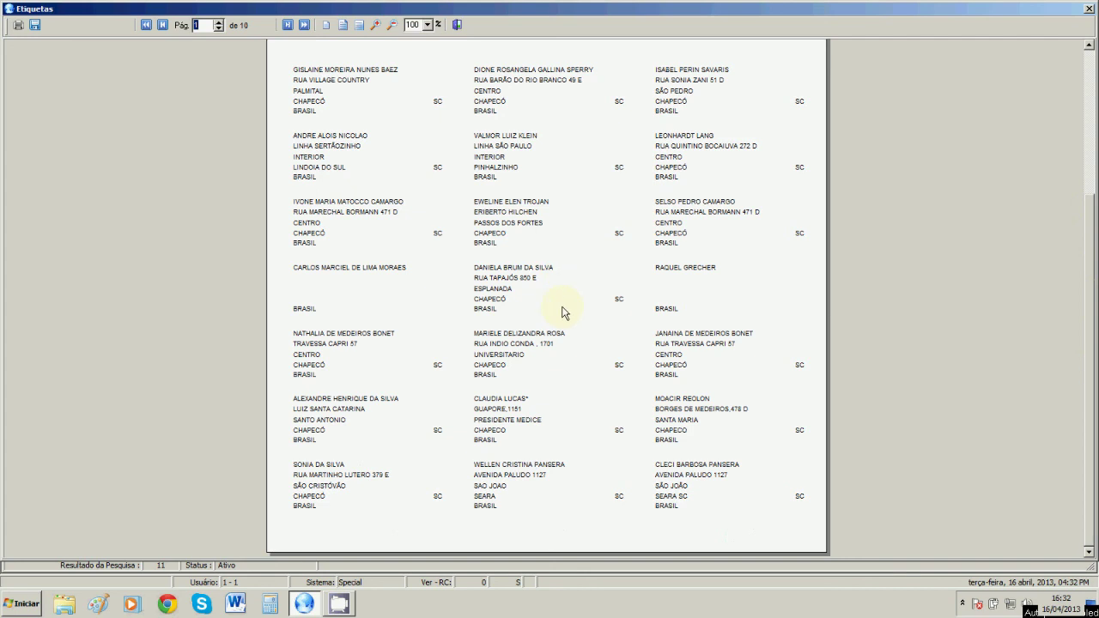
pyautogui.click(1089, 9)
pyautogui.click(563, 434)
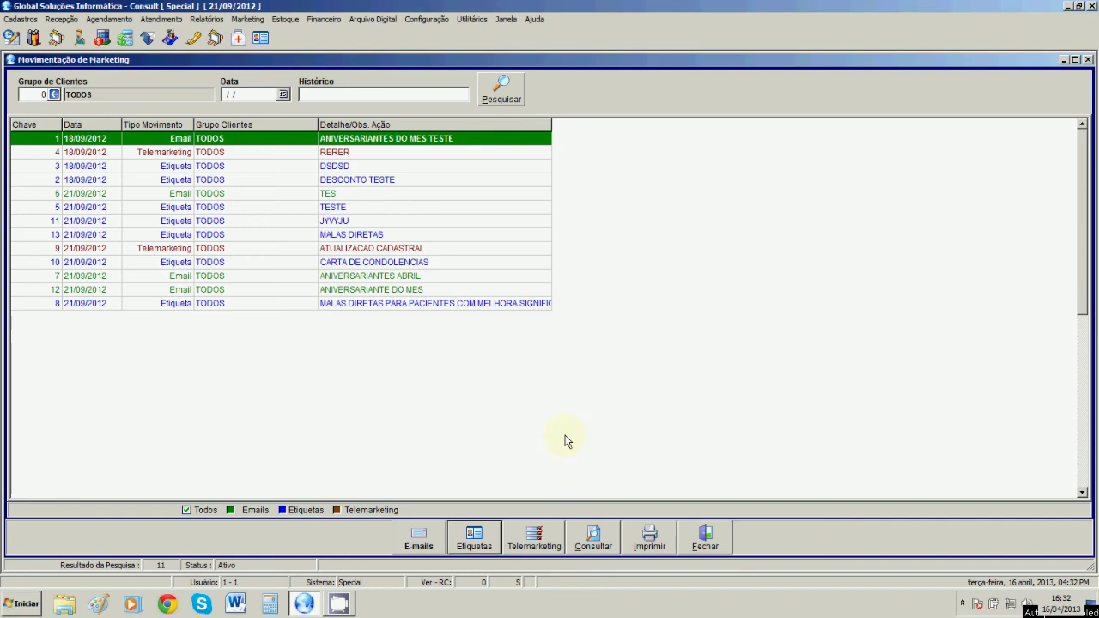
# - Execute a Lista para telefonema de Telemarketing action with the detail ATUAL. CAD and the default filters
pyautogui.click(521, 548)
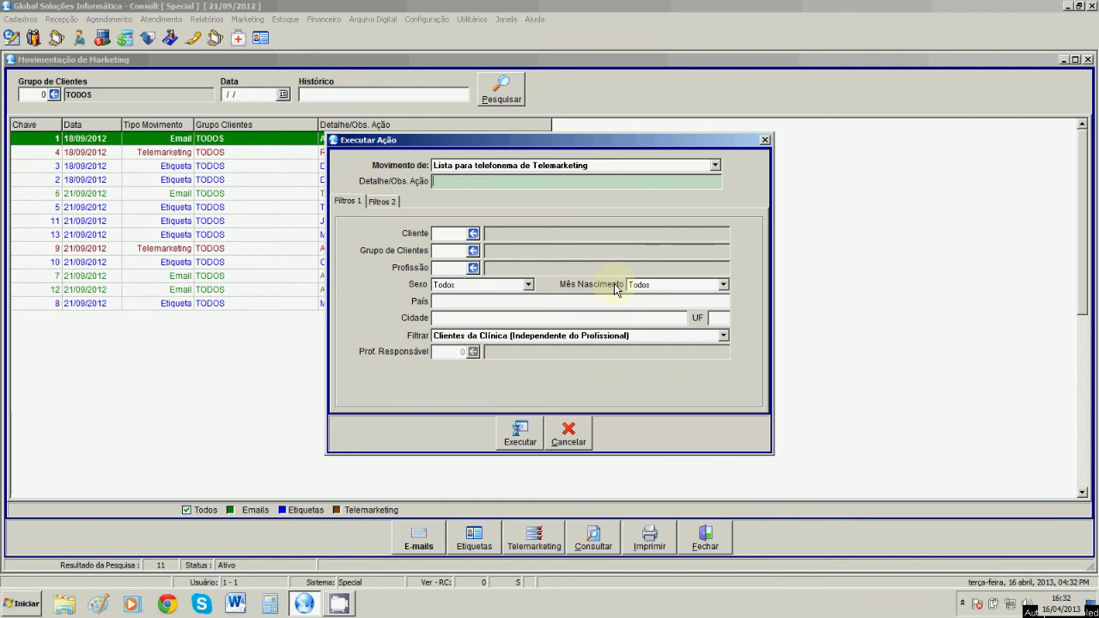
pyautogui.write('ATUAL. CAD')
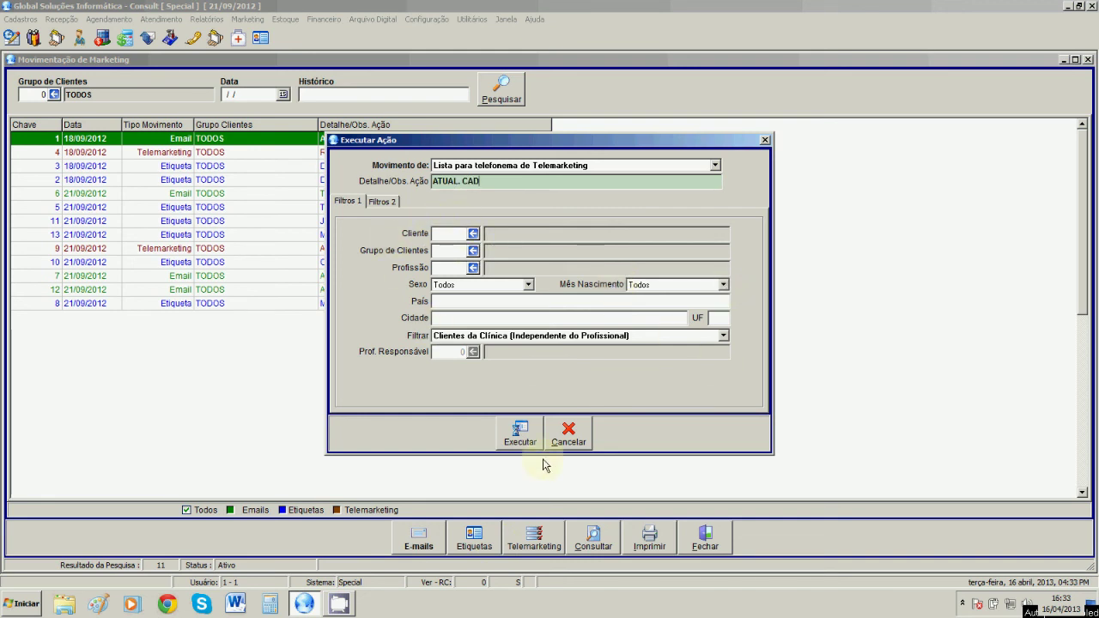
pyautogui.click(529, 443)
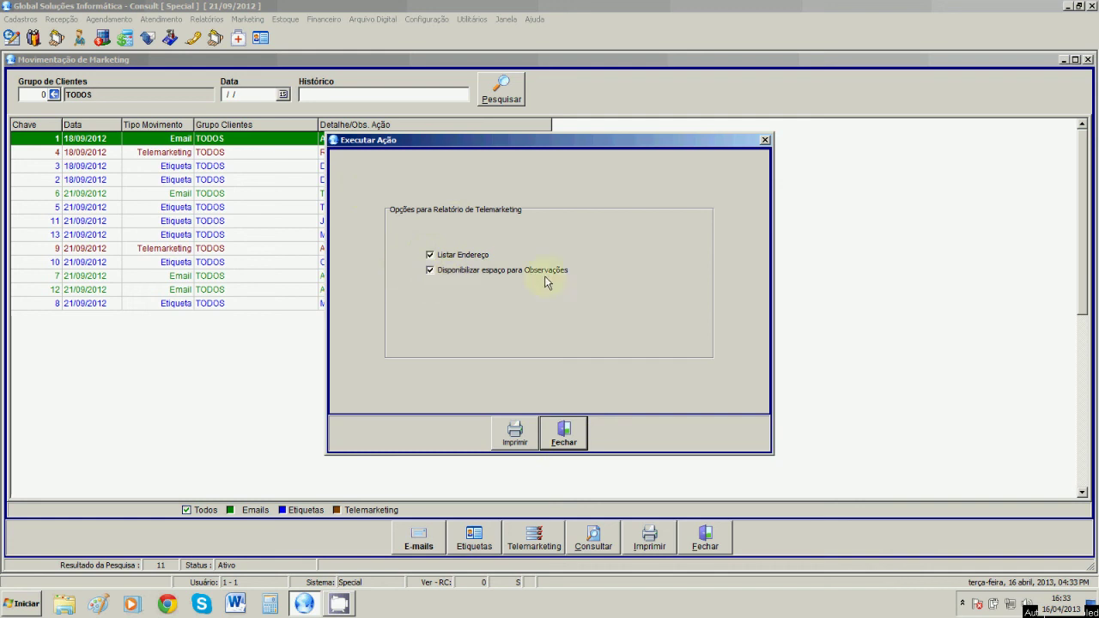
# - Generate the telemarketing report with address and observation space, review its first and last pages, and close it with its options
pyautogui.click(517, 437)
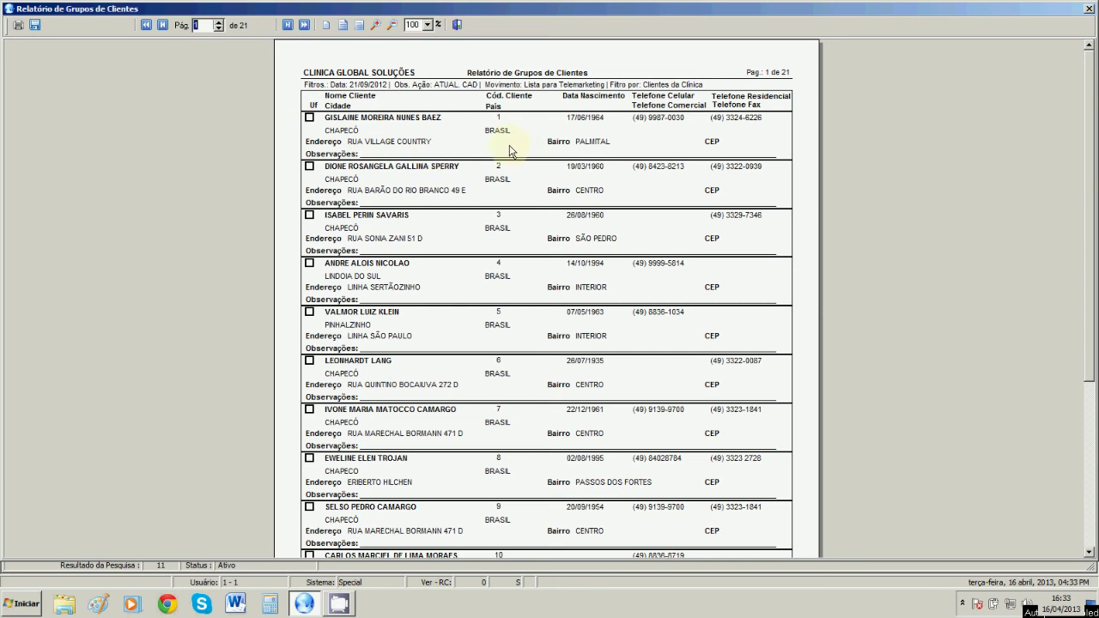
pyautogui.moveTo(1091, 94); pyautogui.dragTo(1091, 273)
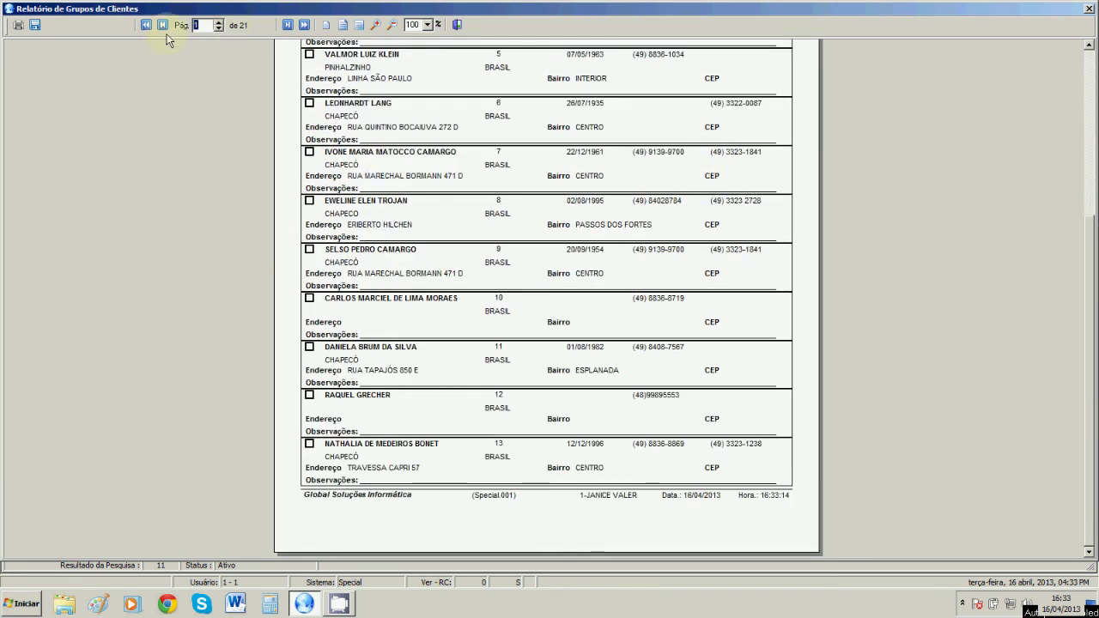
pyautogui.click(304, 24)
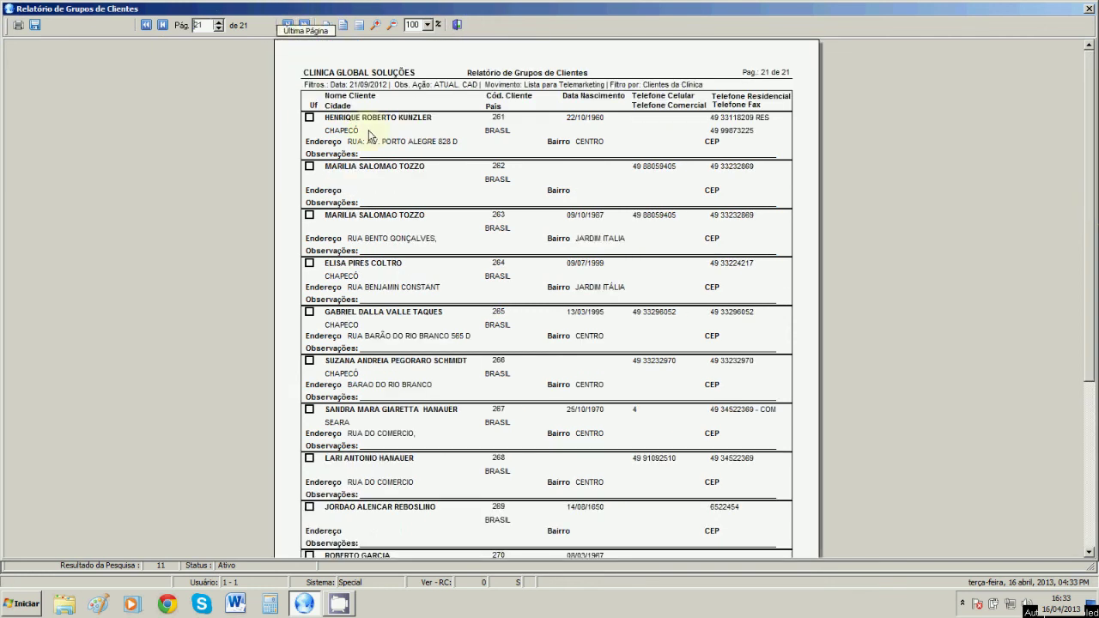
pyautogui.scroll(-5, 1094, 159)
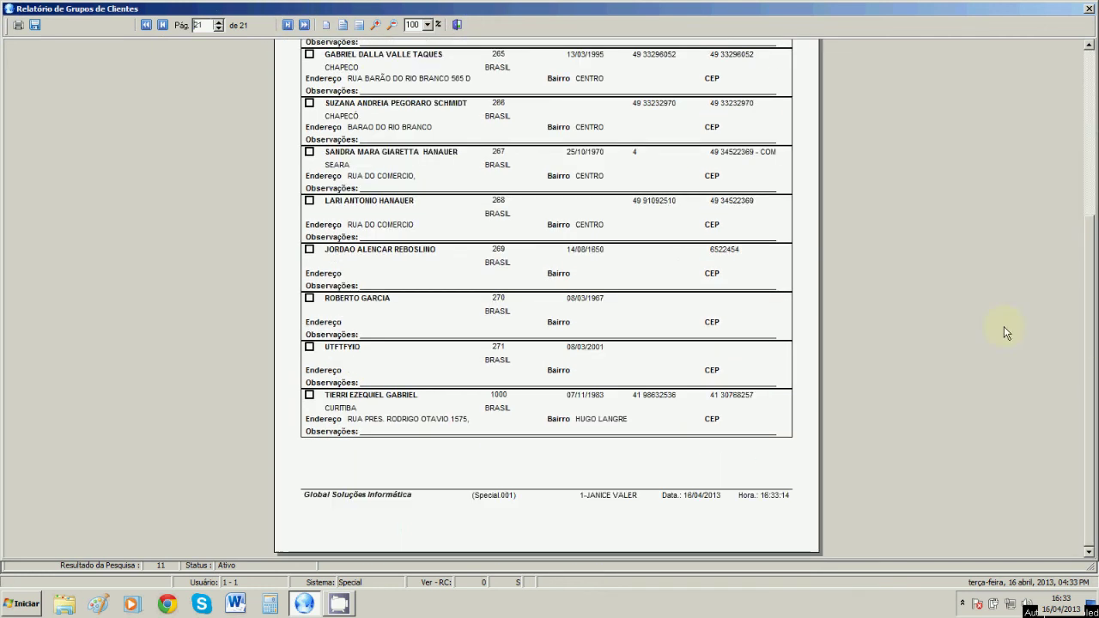
pyautogui.click(1092, 8)
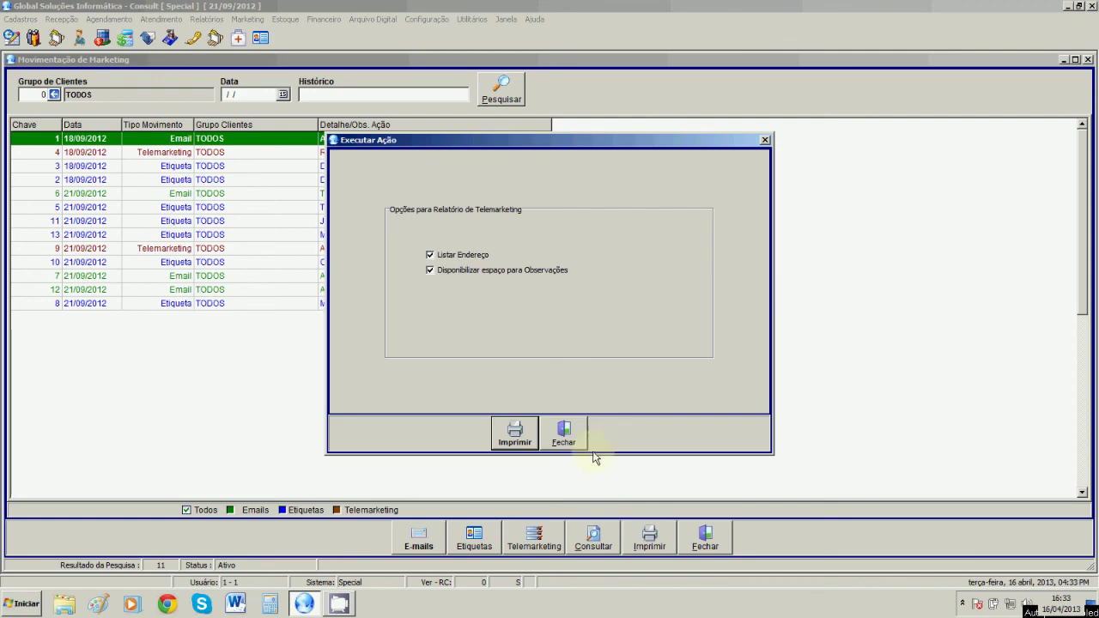
pyautogui.click(566, 435)
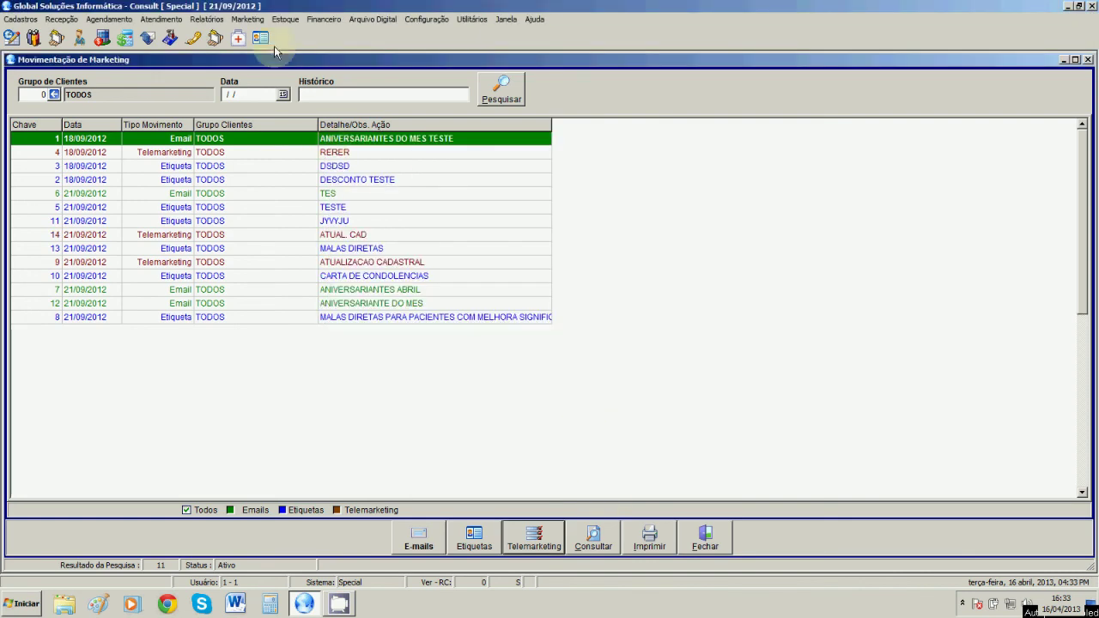
# - List all registered users, edit the first user's record and open the access controls from its security settings
pyautogui.click(247, 19)
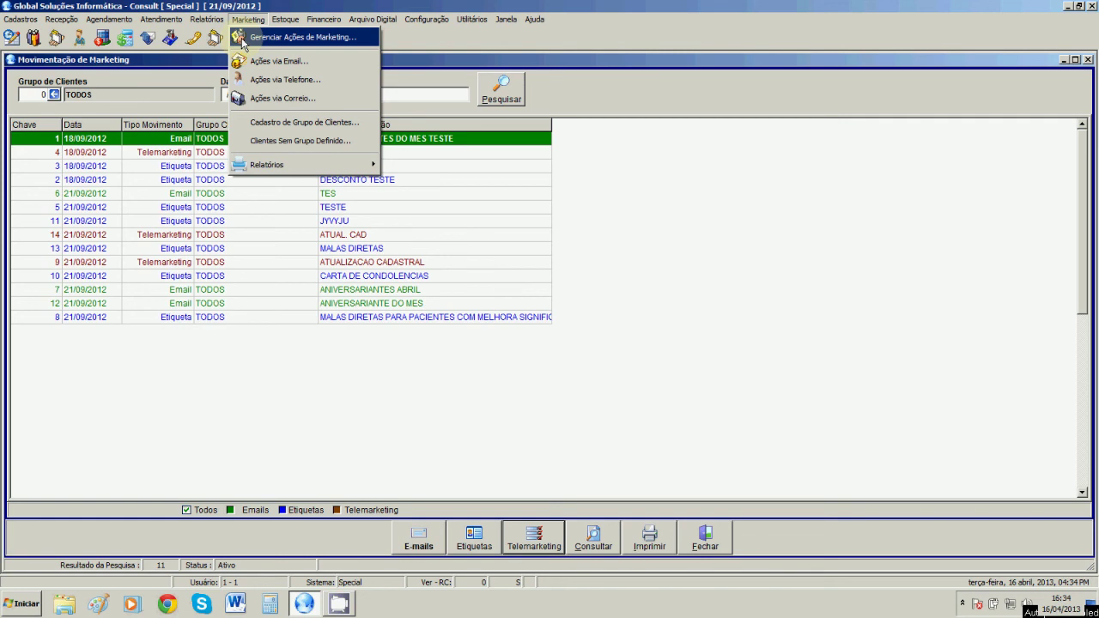
pyautogui.moveTo(21, 19)
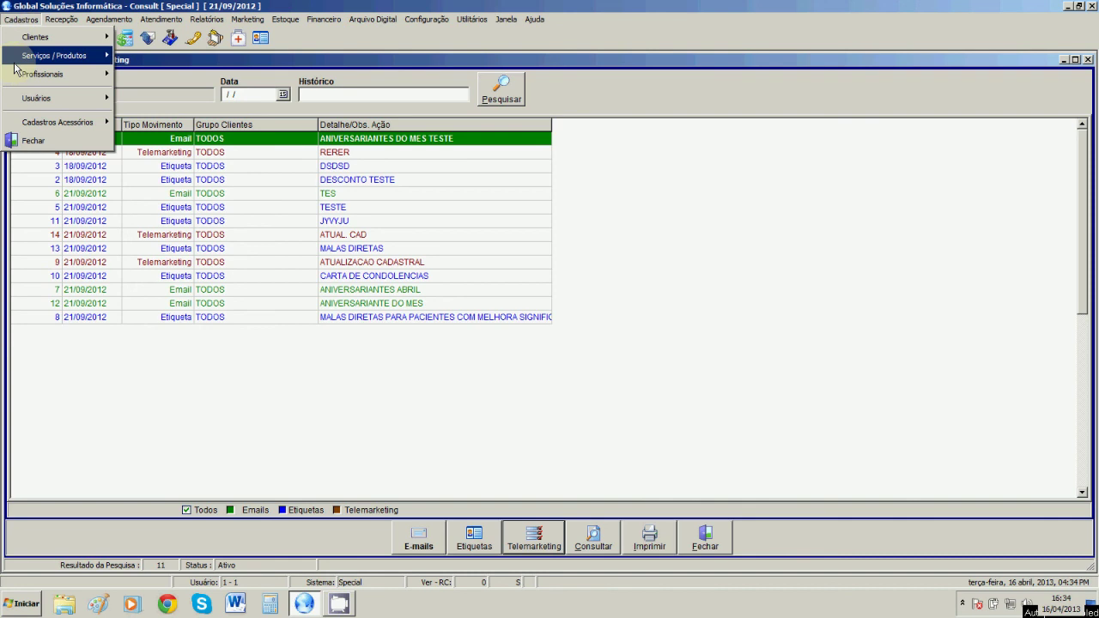
pyautogui.moveTo(51, 98)
pyautogui.click(138, 98)
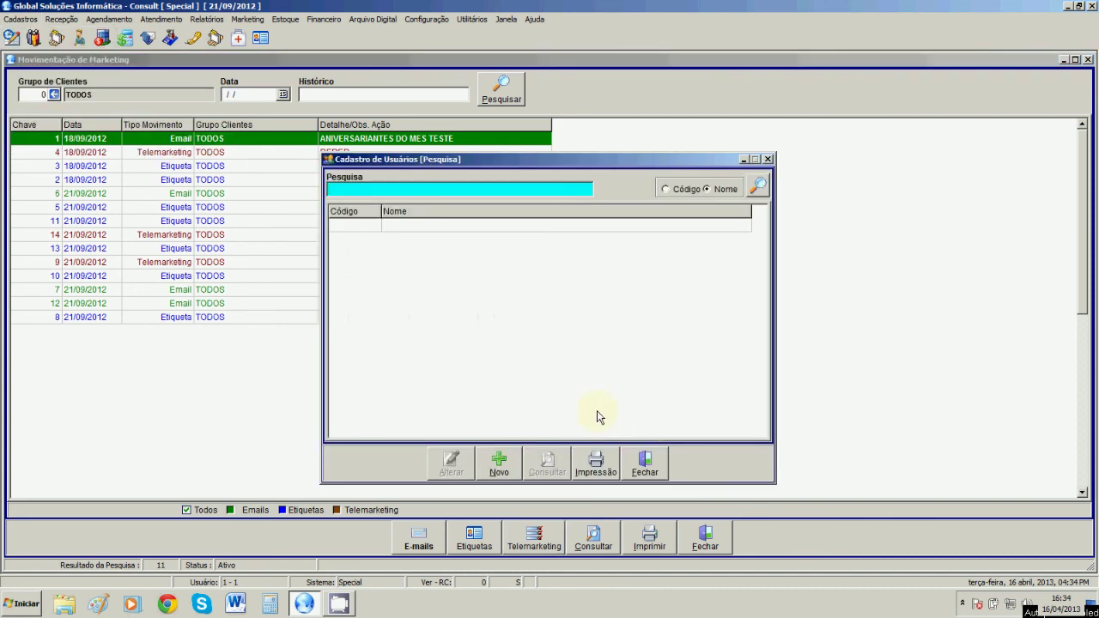
pyautogui.click(757, 186)
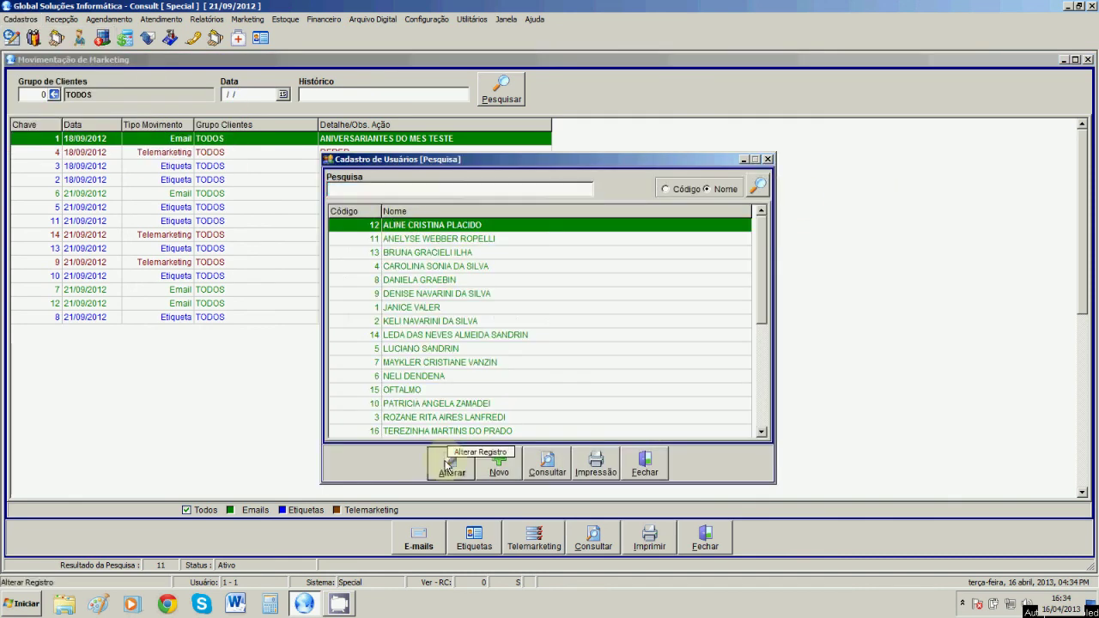
pyautogui.click(451, 464)
pyautogui.click(517, 197)
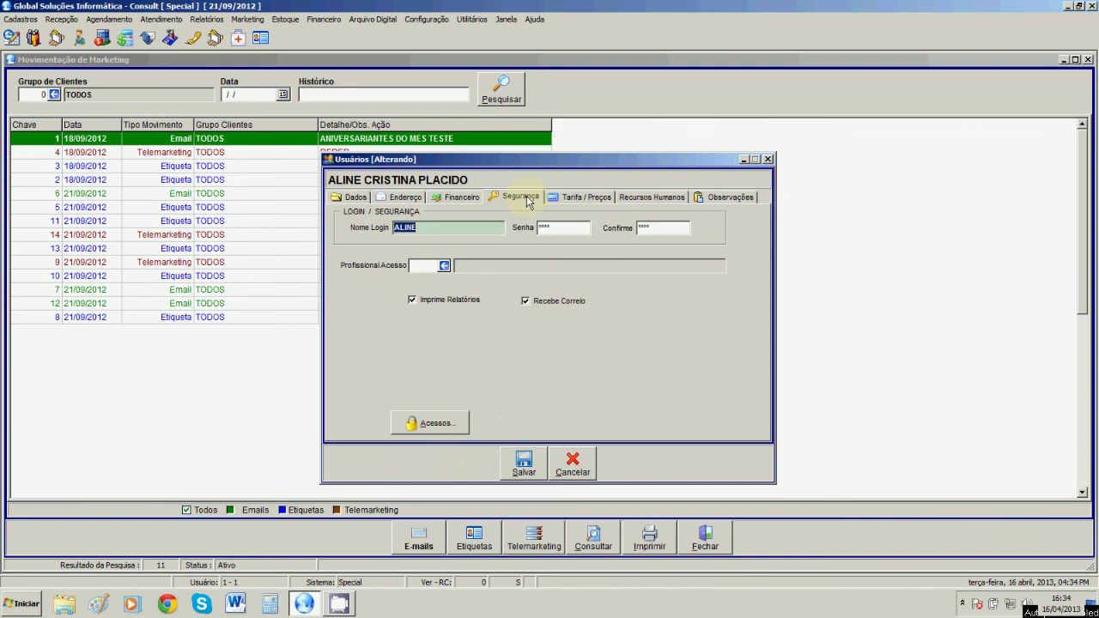
pyautogui.click(440, 424)
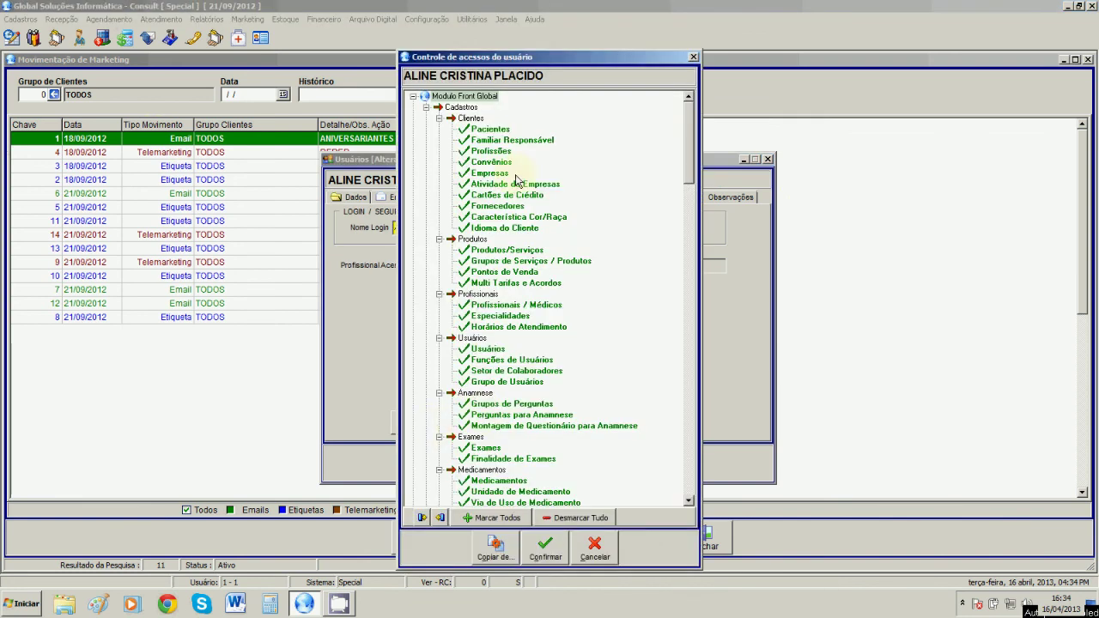
# - Collapse the Modulo Front Global and Modulo Financeiro branches, keeping the Modulo Marketing permissions expanded
pyautogui.click(428, 108)
pyautogui.click(414, 96)
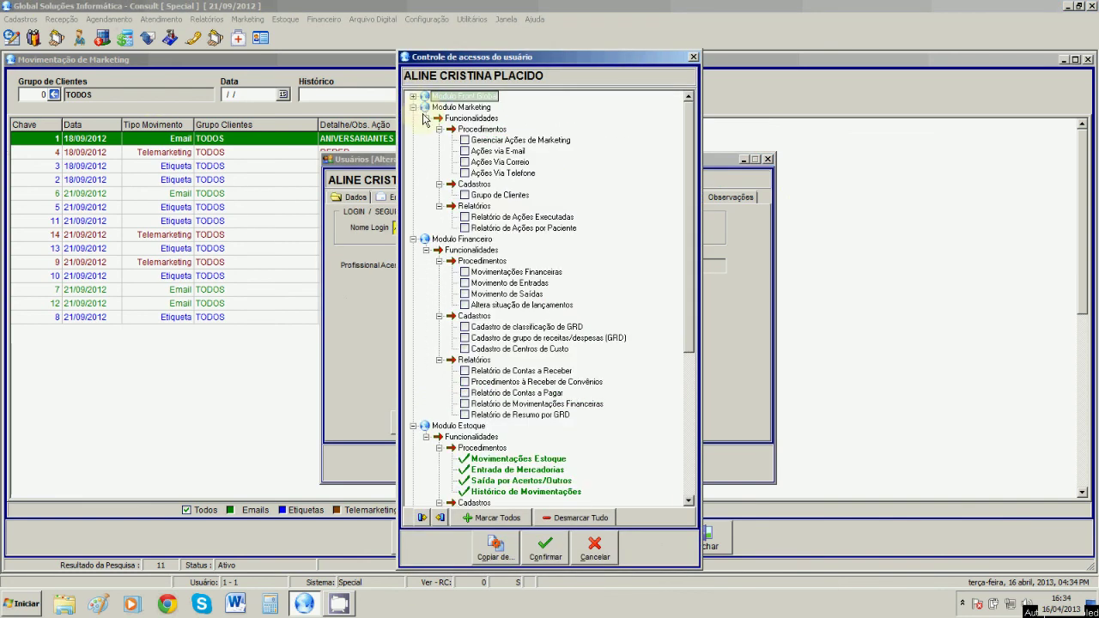
pyautogui.click(414, 108)
pyautogui.click(414, 118)
pyautogui.click(414, 108)
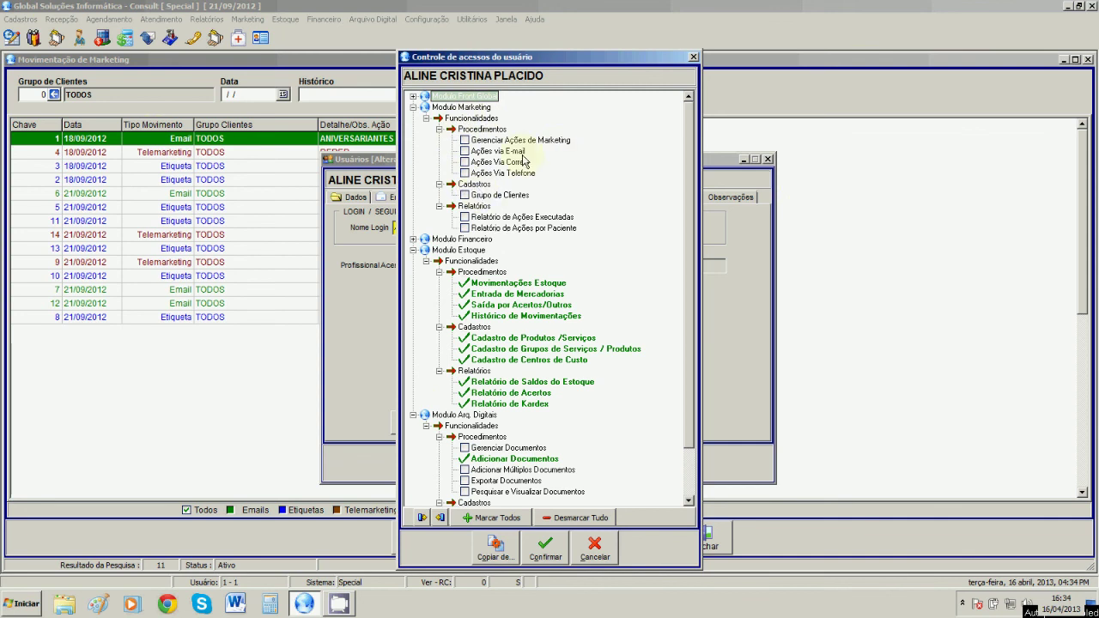
# - Try granting the Gerenciar Ações de Marketing and Ações Via Correio permissions under Modulo Marketing
pyautogui.click(467, 142)
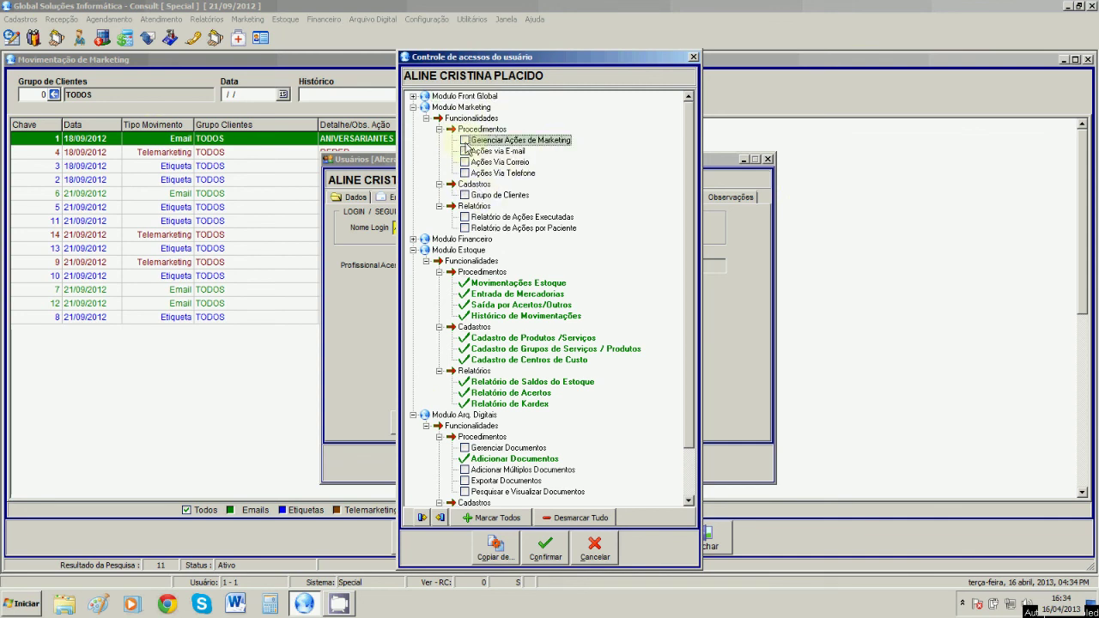
pyautogui.click(465, 141)
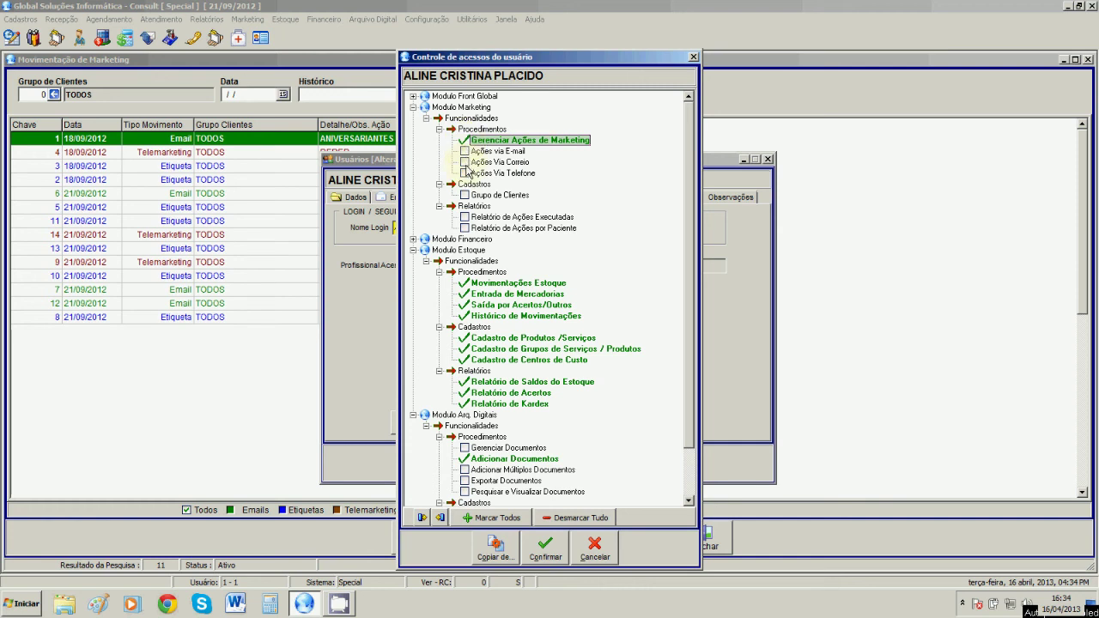
pyautogui.click(466, 143)
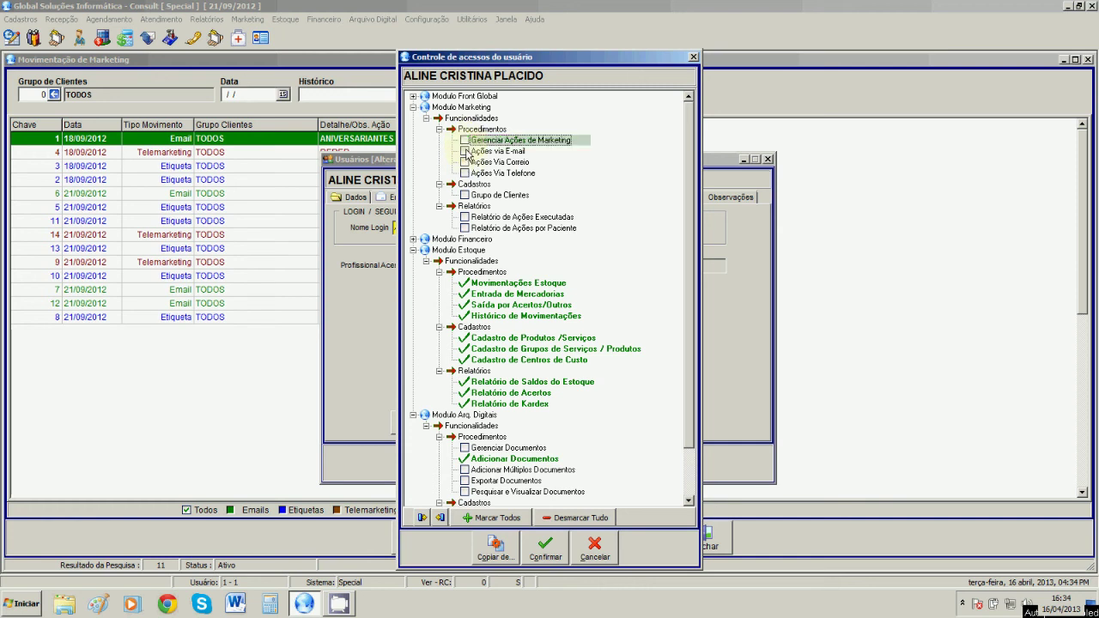
pyautogui.click(479, 152)
pyautogui.click(495, 163)
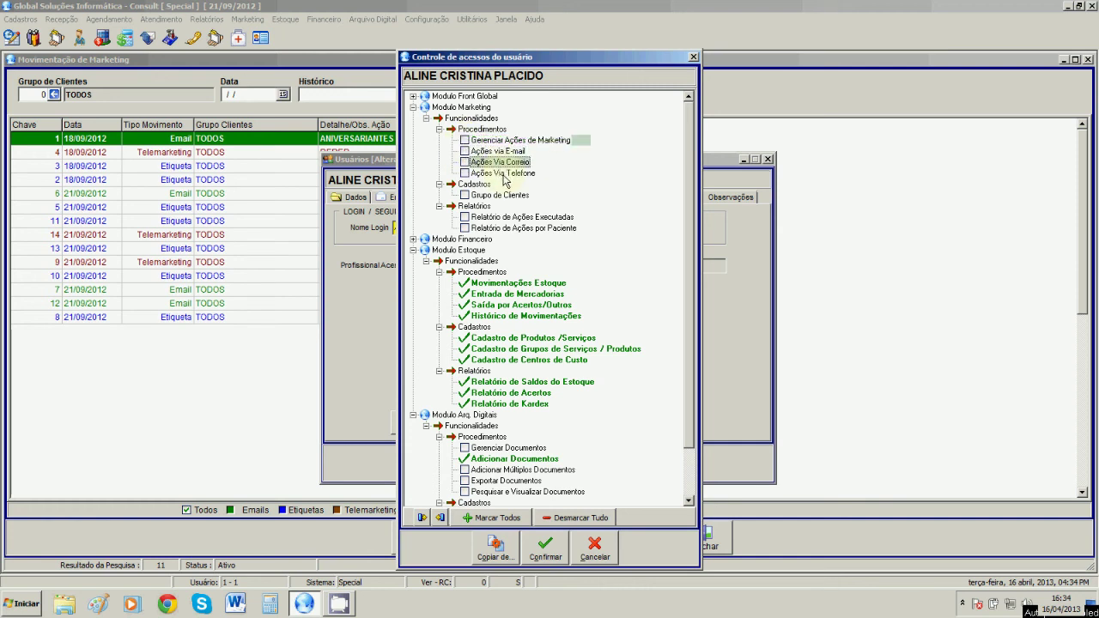
pyautogui.click(485, 173)
pyautogui.click(464, 163)
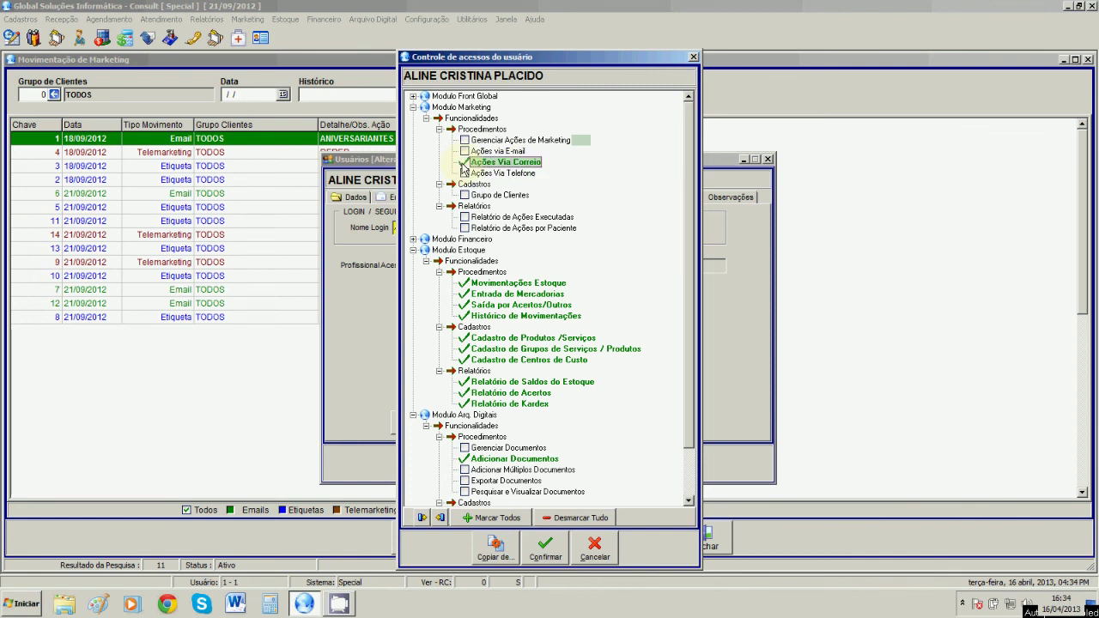
# - Grant only the Ações via E-mail permission under Modulo Marketing, save the user's record and close the user registry
pyautogui.click(464, 152)
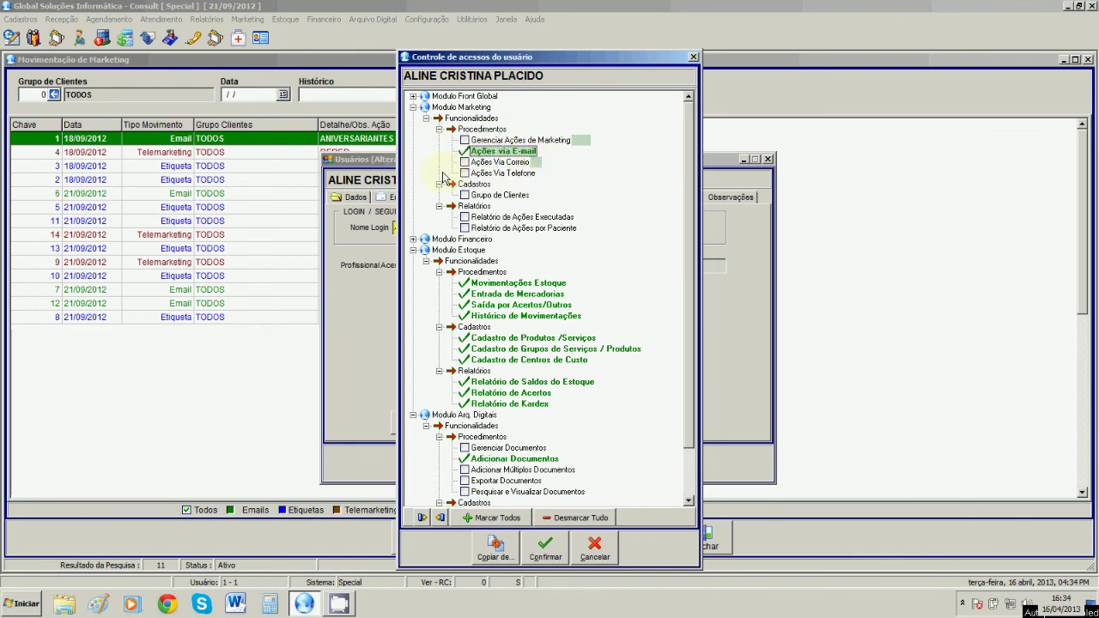
pyautogui.click(465, 196)
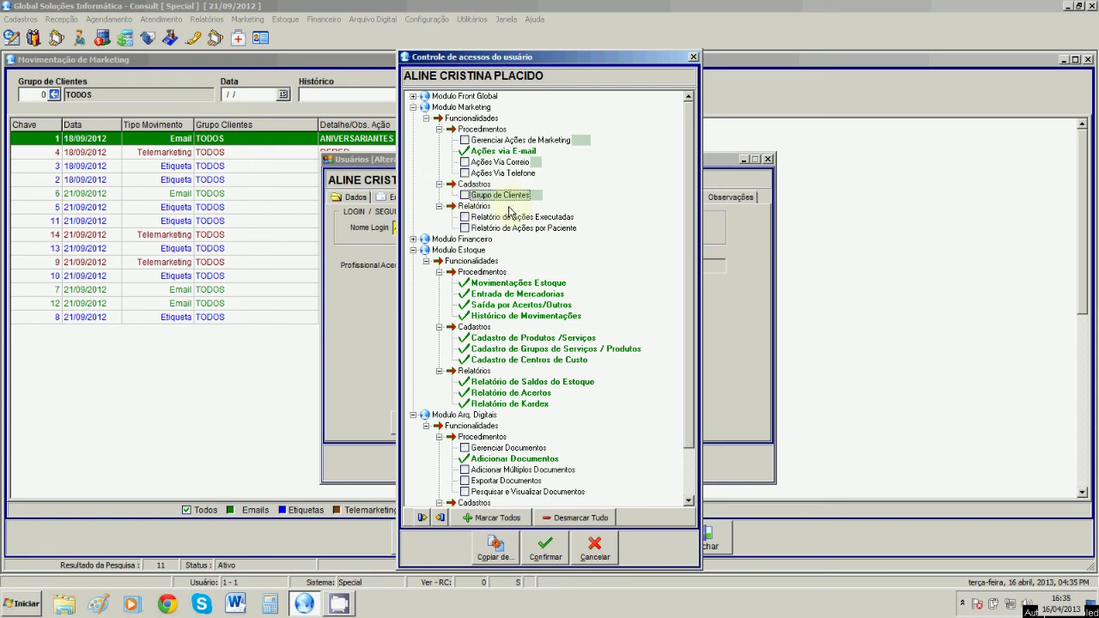
pyautogui.click(545, 548)
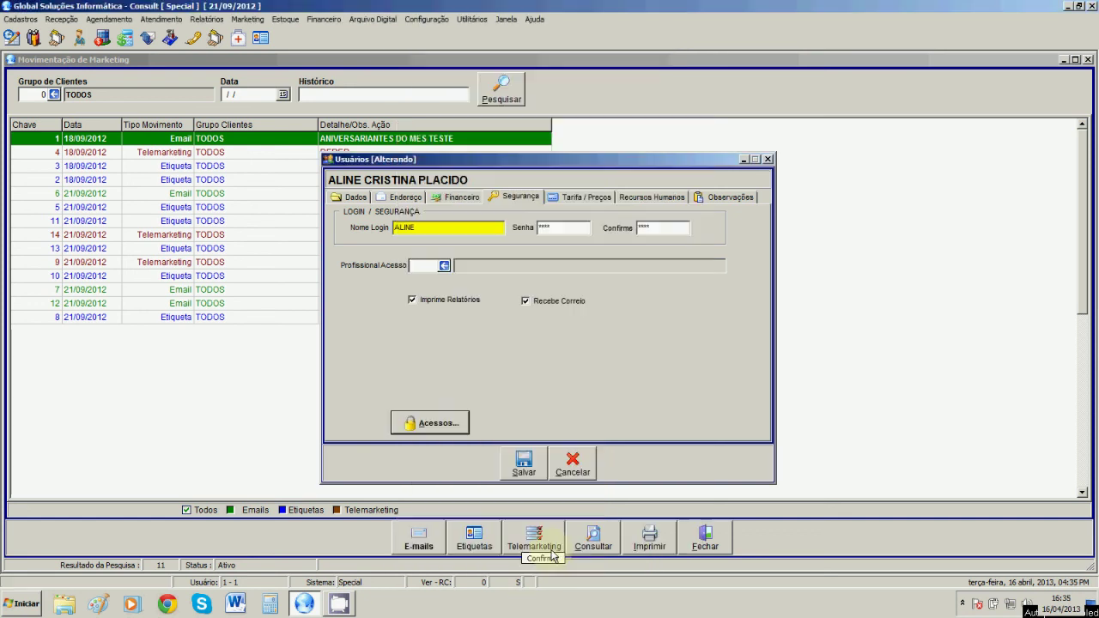
pyautogui.click(524, 463)
pyautogui.click(644, 472)
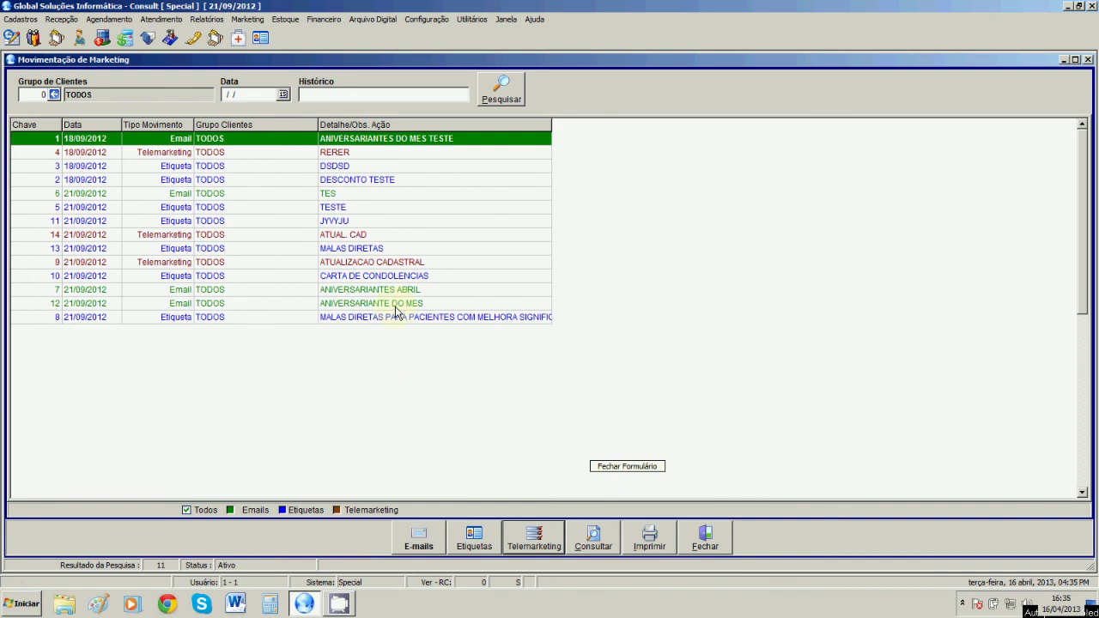